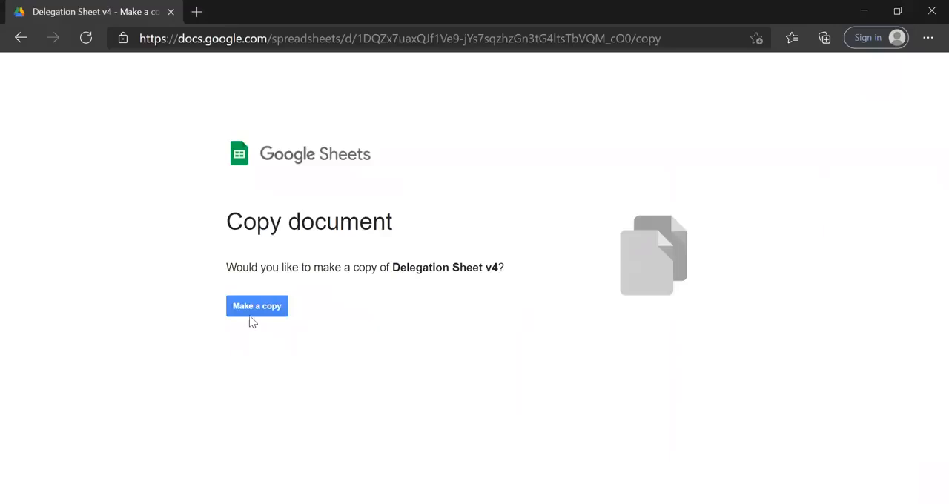
Make a copy of Delegation Sheet v4, run its Install Addon script from the Setup Sheet and authorize it.
{"action": "left_click", "coordinate": [269, 312]}
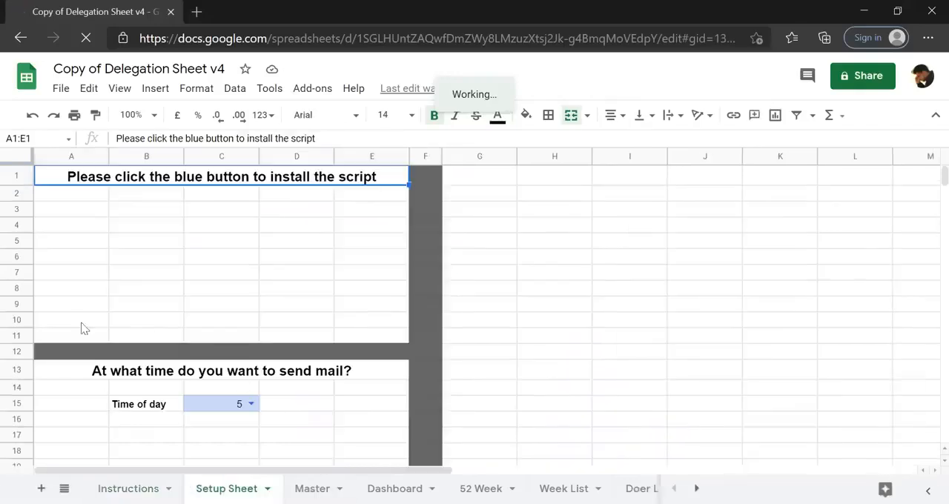
{"action": "left_click", "coordinate": [246, 284]}
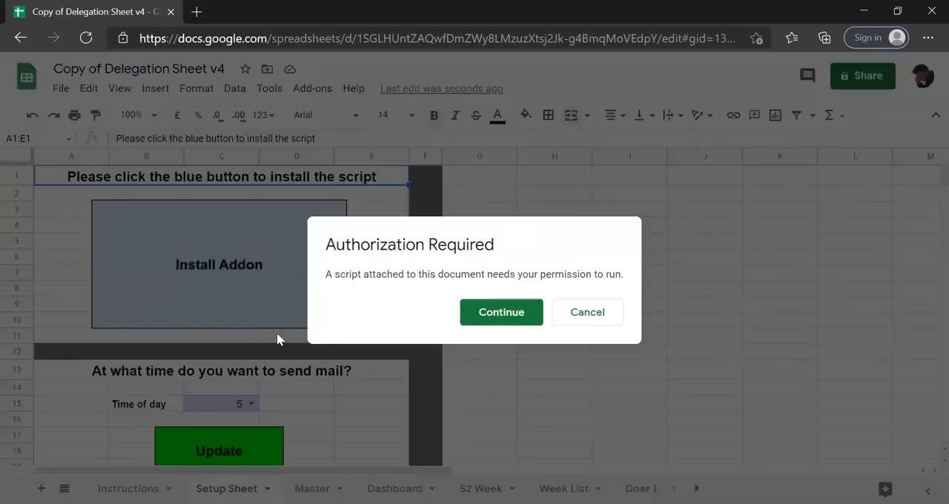
{"action": "left_click", "coordinate": [500, 317]}
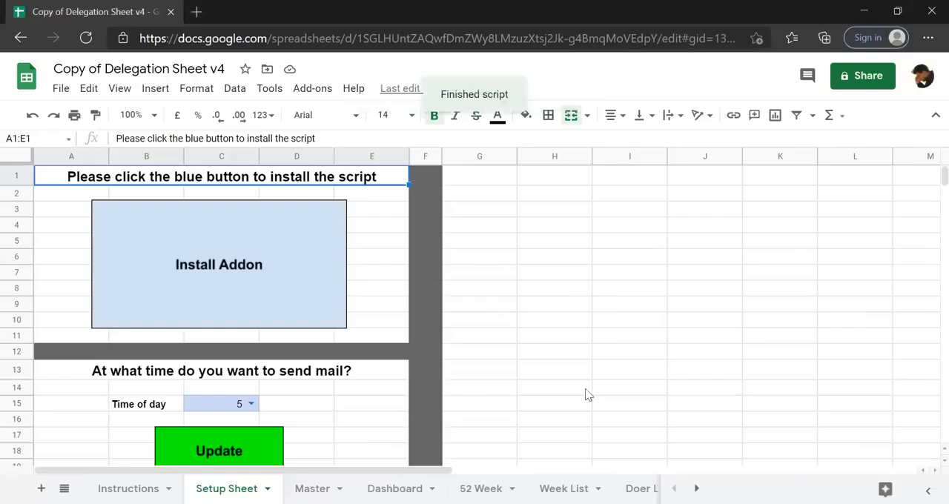
{"action": "left_click", "coordinate": [479, 322]}
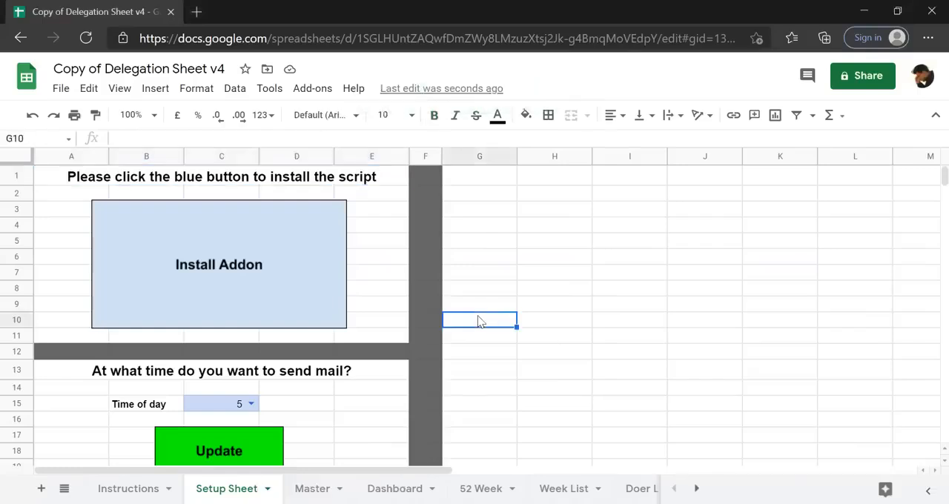
Set the mail's time of day to 11 on the Setup Sheet and apply the update.
{"action": "scroll", "coordinate": [480, 322], "scroll_direction": "down", "scroll_amount": 1}
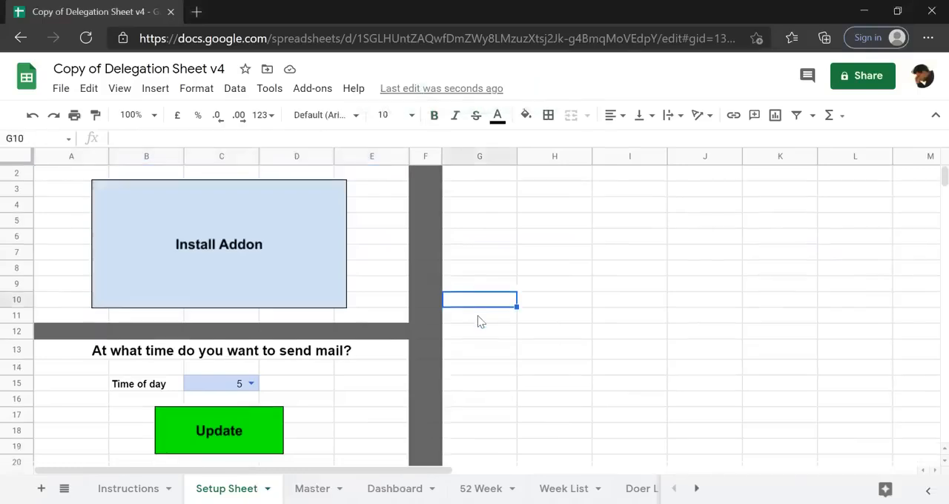
{"action": "left_click", "coordinate": [255, 384]}
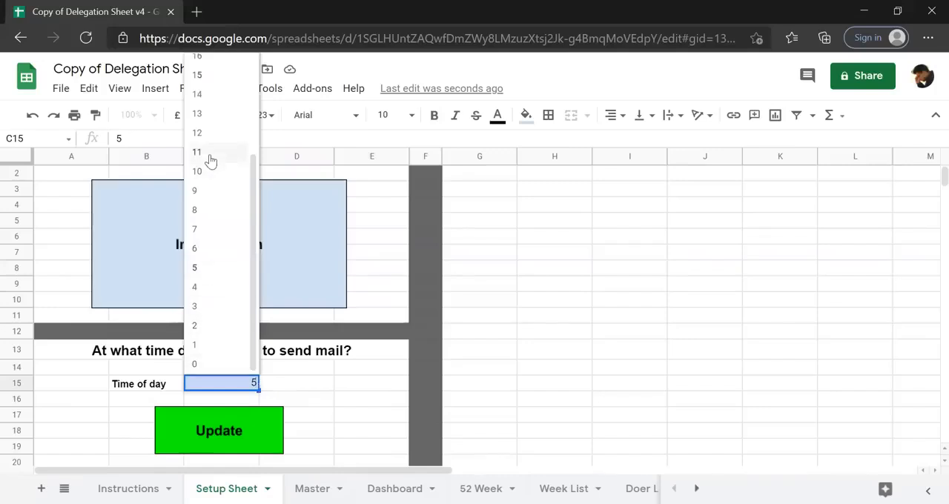
{"action": "left_click", "coordinate": [208, 154]}
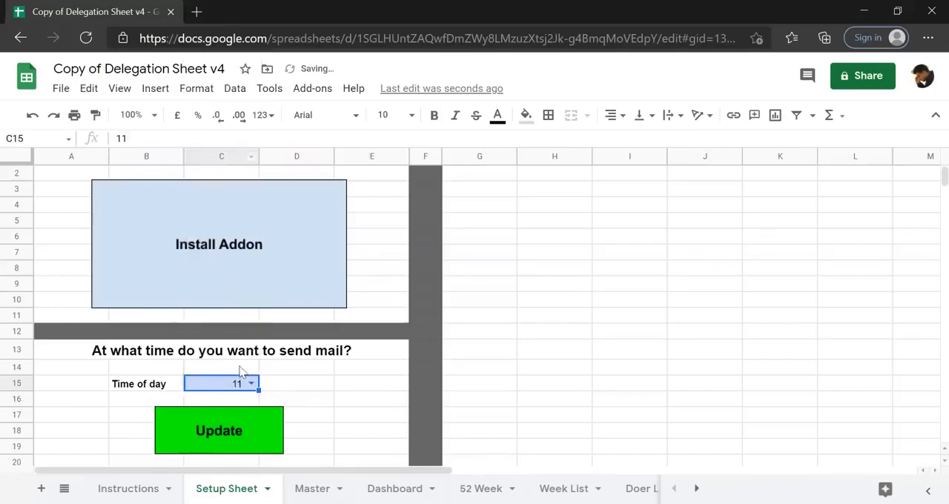
{"action": "left_click", "coordinate": [206, 433]}
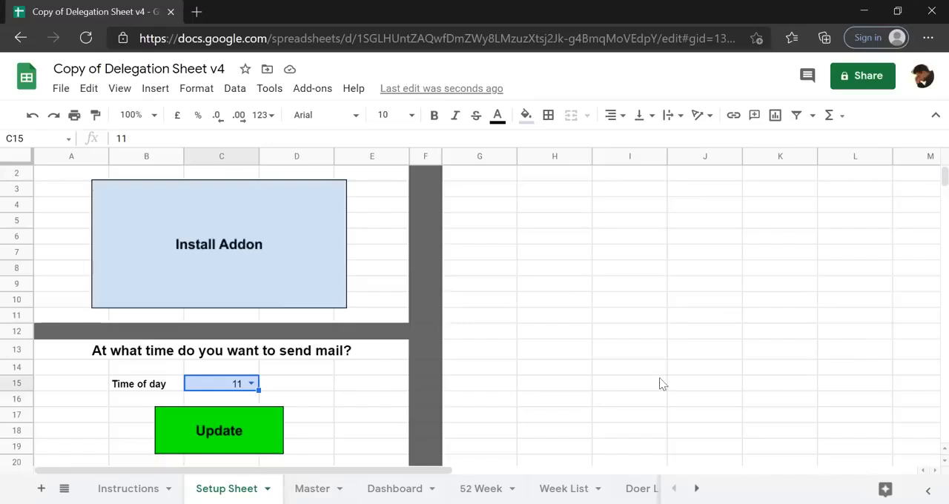
Examine the name and email columns in the Doer List sheet.
{"action": "left_click", "coordinate": [637, 488]}
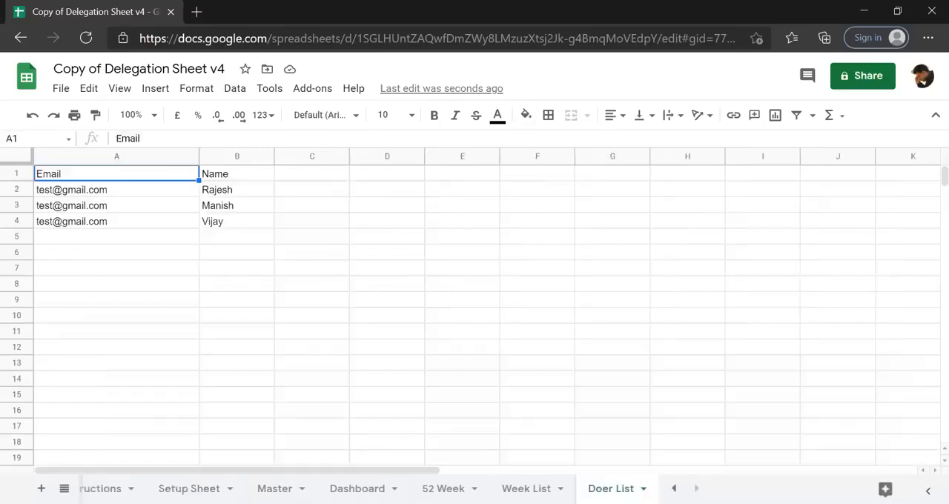
{"action": "left_click", "coordinate": [219, 196]}
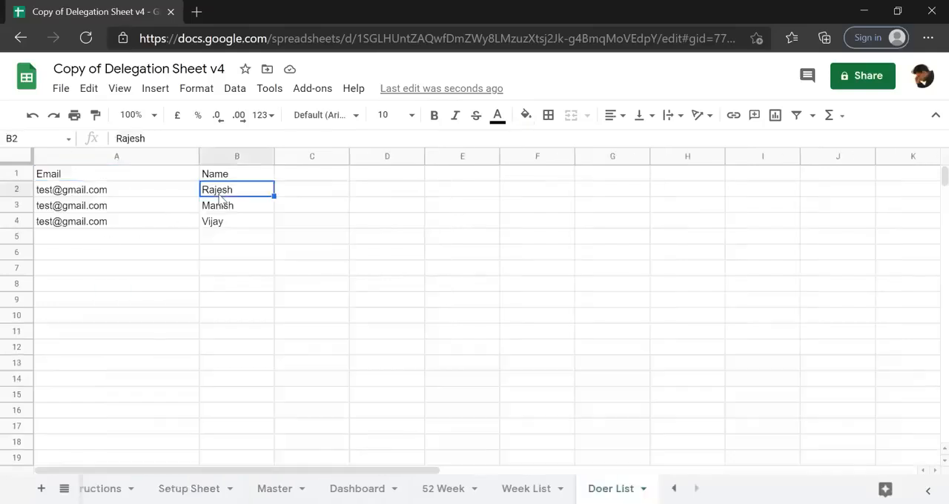
{"action": "key", "text": "shift+Down"}
{"action": "key", "text": "shift+Down"}
{"action": "key", "text": "shift+Down"}
{"action": "key", "text": "shift+Down"}
{"action": "key", "text": "shift+Down"}
{"action": "key", "text": "Left"}
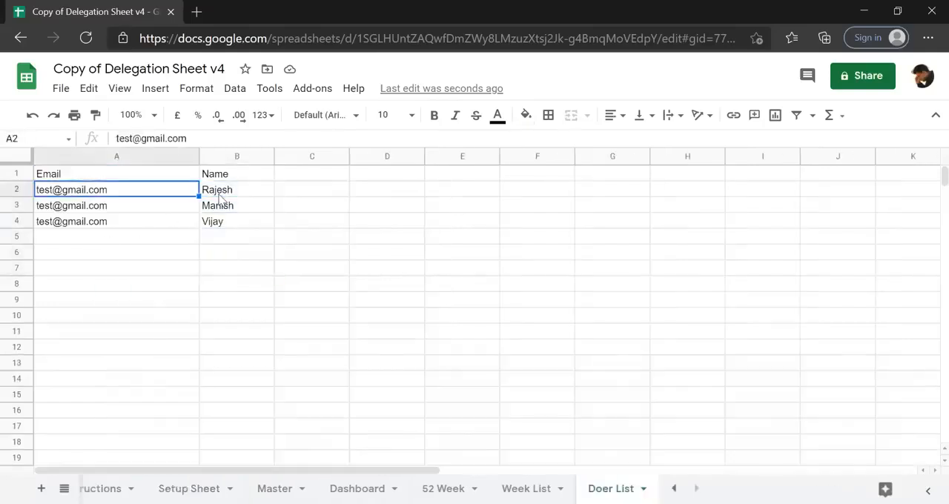
{"action": "key", "text": "shift+Down"}
{"action": "key", "text": "shift+Down"}
{"action": "key", "text": "shift+Down"}
{"action": "key", "text": "shift+Down"}
{"action": "key", "text": "shift+Down"}
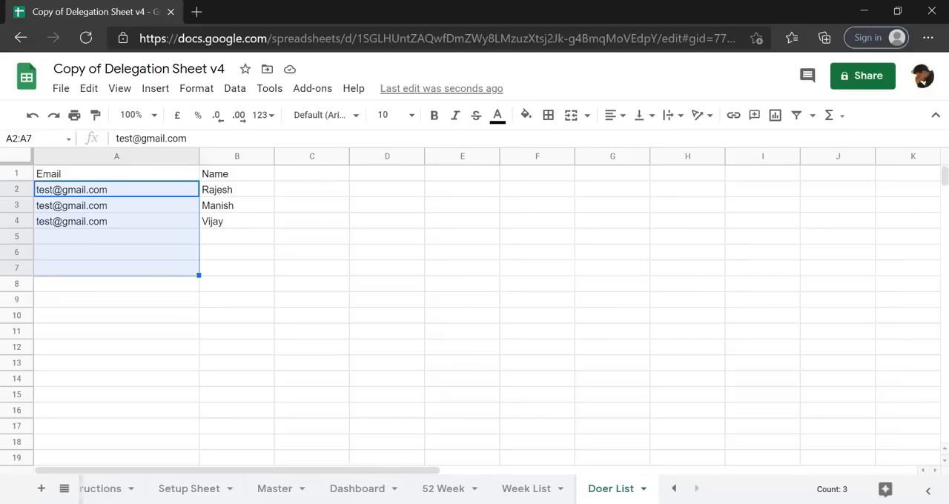
Set the week 1 start date in the Week List sheet to 14/2/2021.
{"action": "key", "text": "ctrl+shift+Page_Up"}
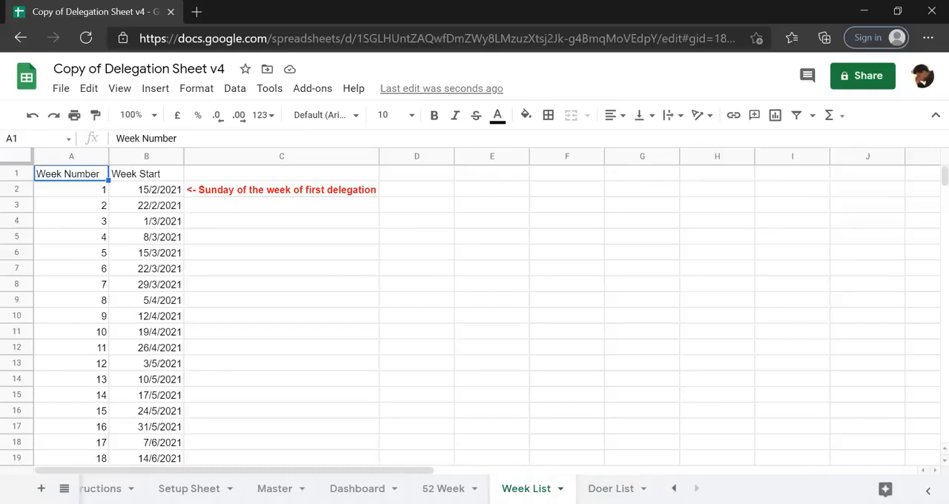
{"action": "left_click", "coordinate": [157, 194]}
{"action": "left_click", "coordinate": [127, 138]}
{"action": "key", "text": "BackSpace"}
{"action": "type", "text": "4"}
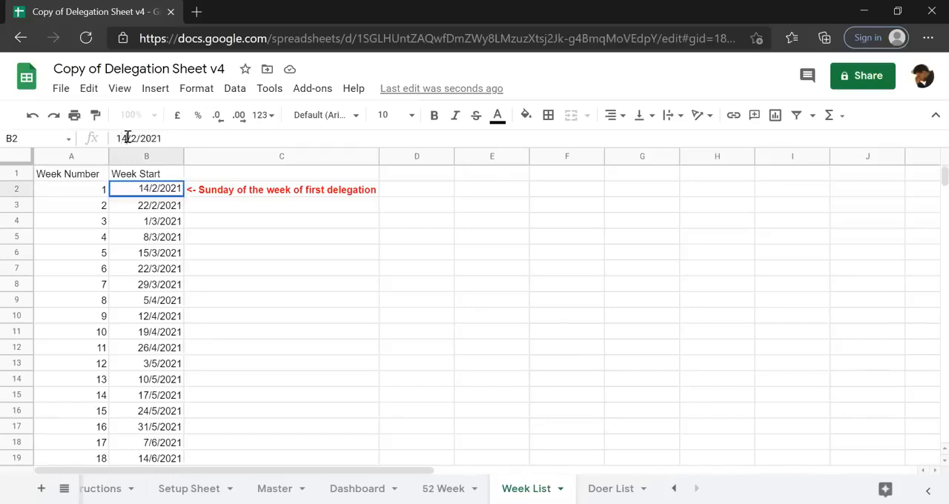
{"action": "key", "text": "Return"}
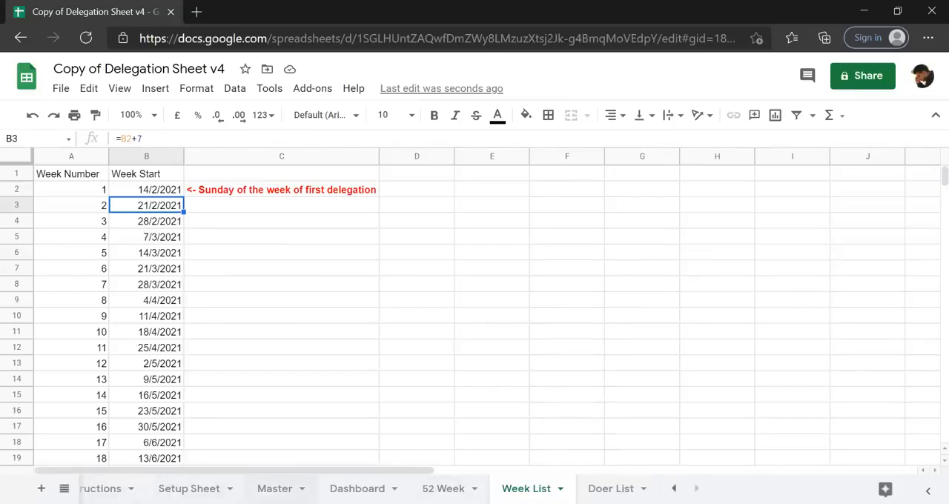
Assign the first task row of the Master sheet to the first doer among the name choices.
{"action": "left_click", "coordinate": [274, 488]}
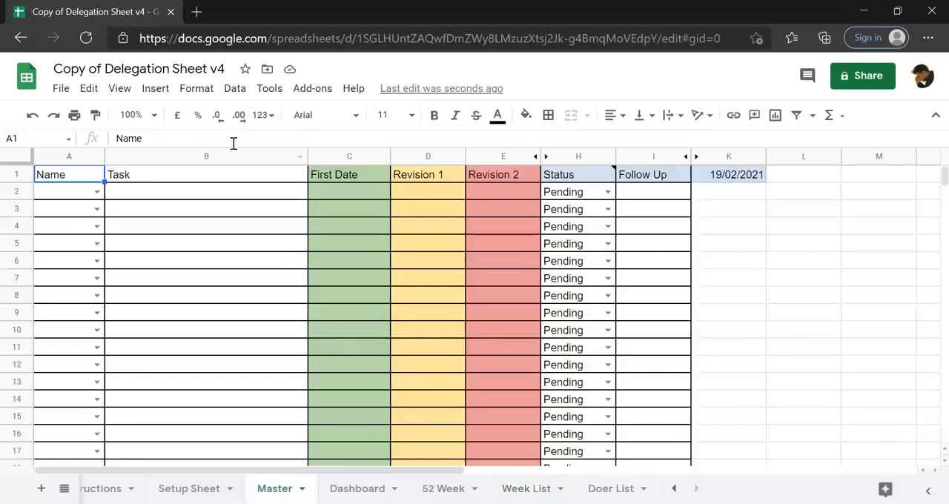
{"action": "left_click", "coordinate": [141, 209]}
{"action": "left_click", "coordinate": [99, 193]}
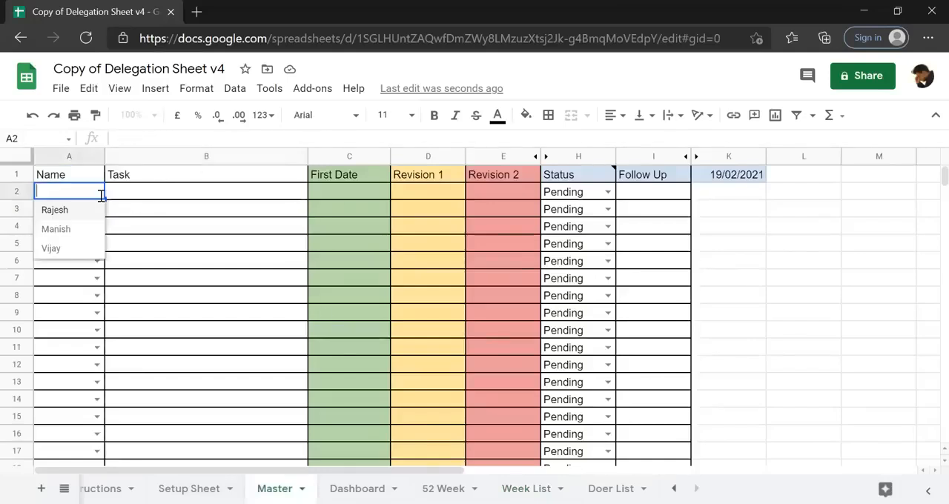
{"action": "left_click", "coordinate": [58, 214]}
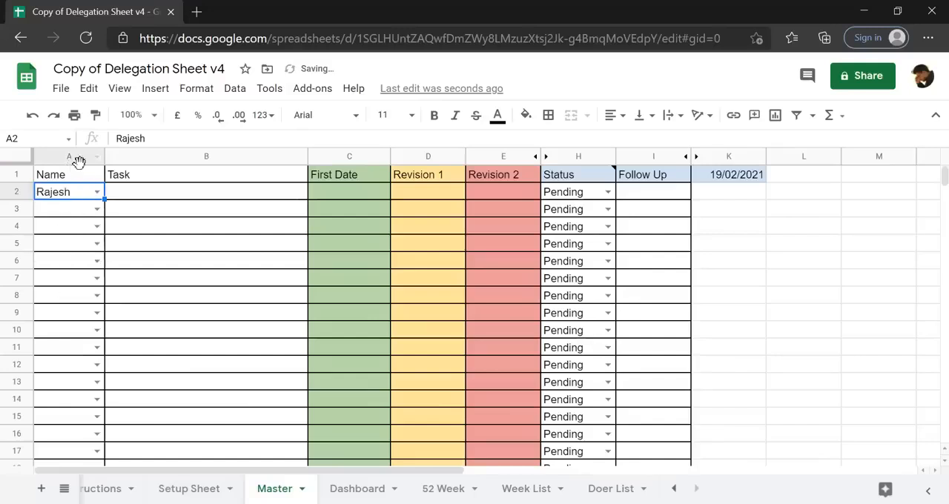
{"action": "left_click", "coordinate": [97, 192]}
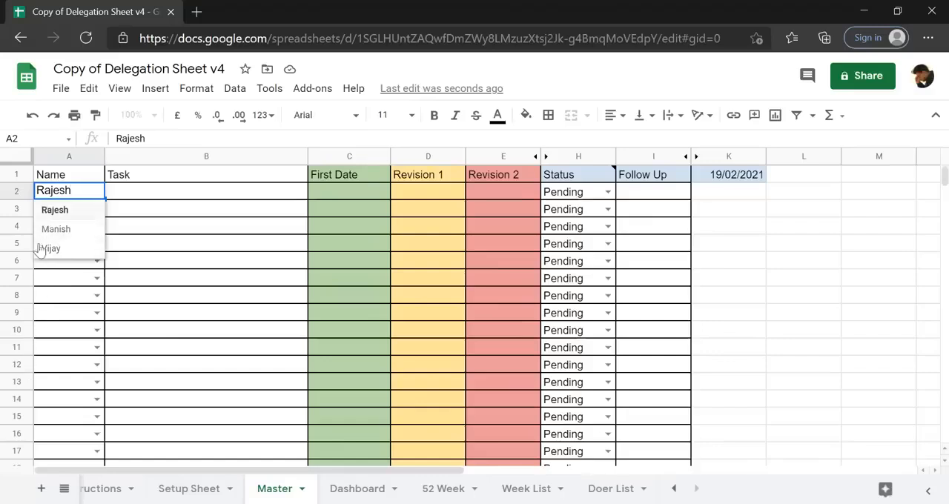
{"action": "left_click", "coordinate": [206, 257]}
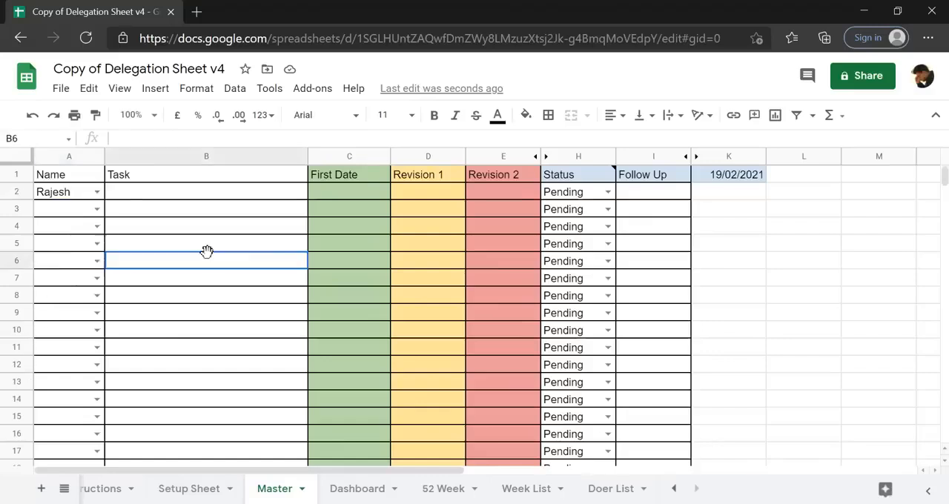
Enter DEMO TASK1 as the task in cell B2.
{"action": "left_click", "coordinate": [191, 195]}
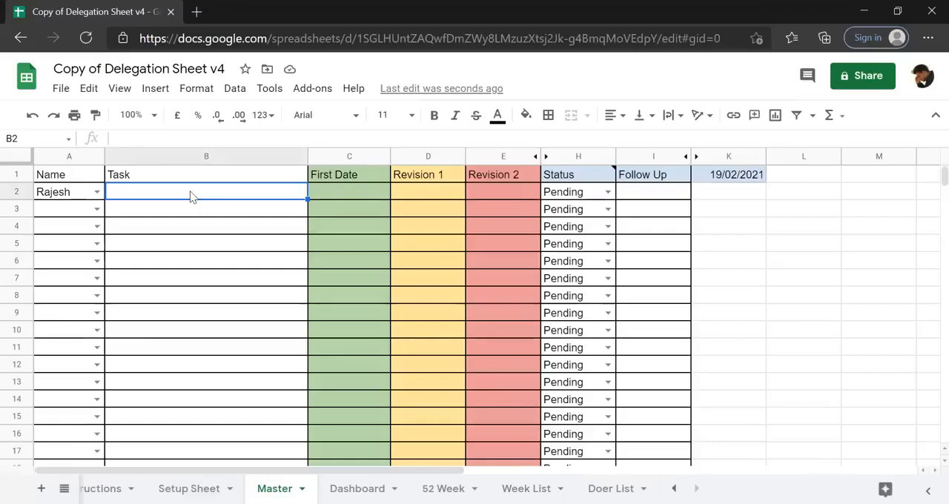
{"action": "type", "text": "DEMO NTAS"}
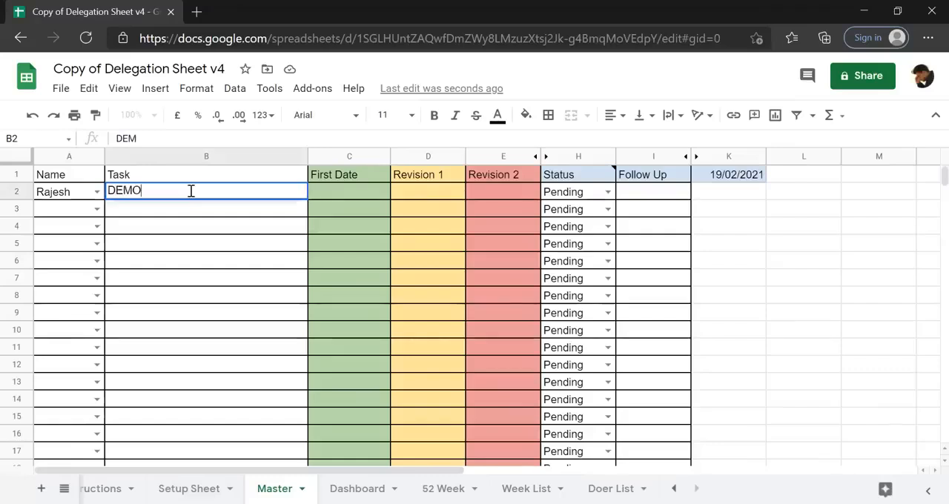
{"action": "key", "text": "BackSpace"}
{"action": "key", "text": "BackSpace"}
{"action": "key", "text": "BackSpace"}
{"action": "key", "text": "BackSpace"}
{"action": "type", "text": "TASK1"}
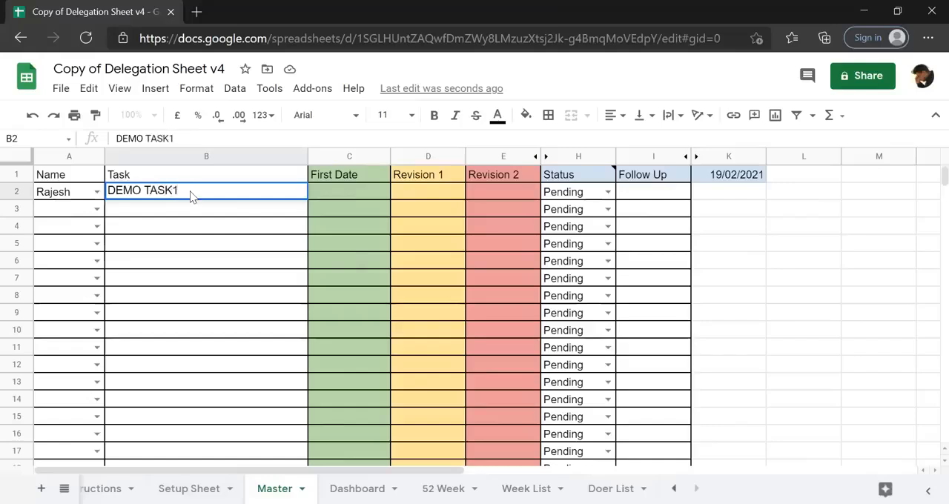
{"action": "key", "text": "Return"}
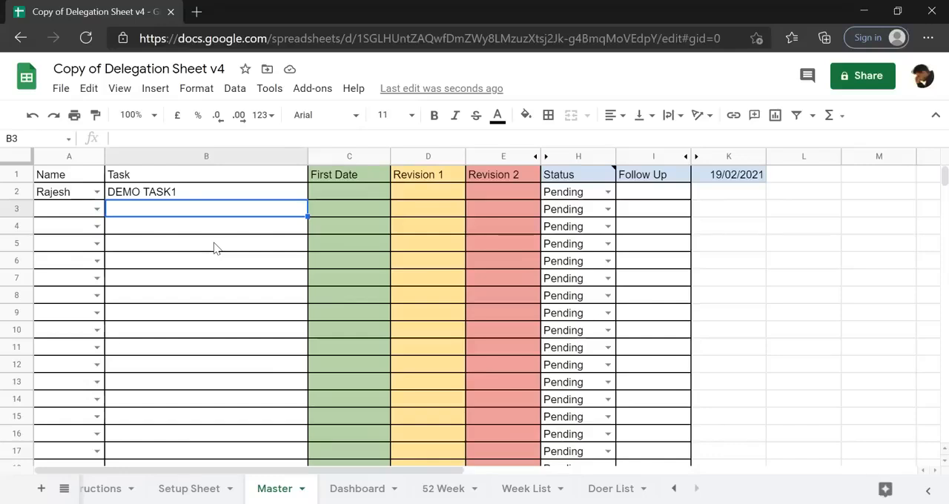
Enter 23/2/2021 as the First Date of DEMO TASK1.
{"action": "left_click", "coordinate": [356, 193]}
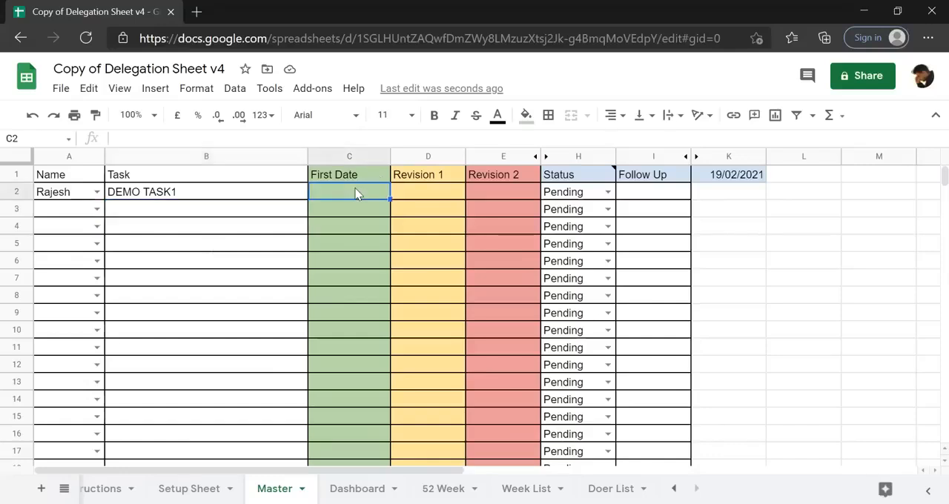
{"action": "type", "text": "23/2/2021"}
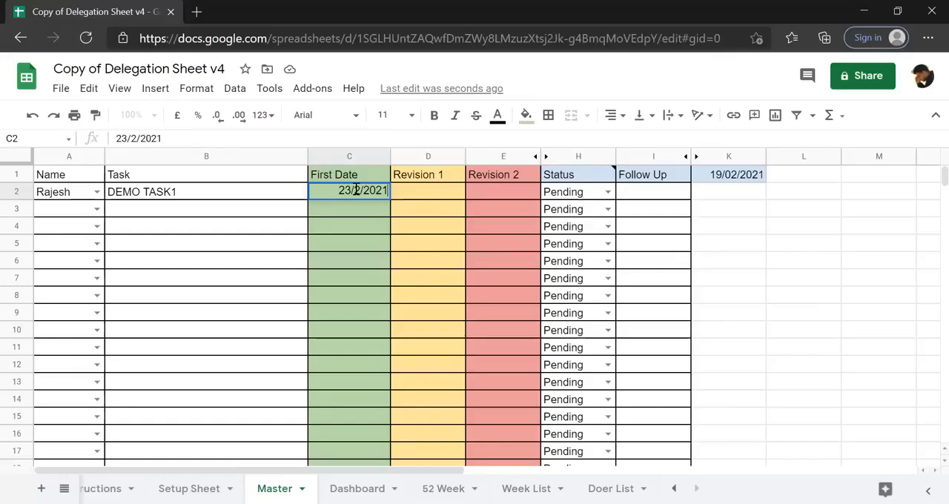
{"action": "key", "text": "Return"}
{"action": "left_click", "coordinate": [357, 194]}
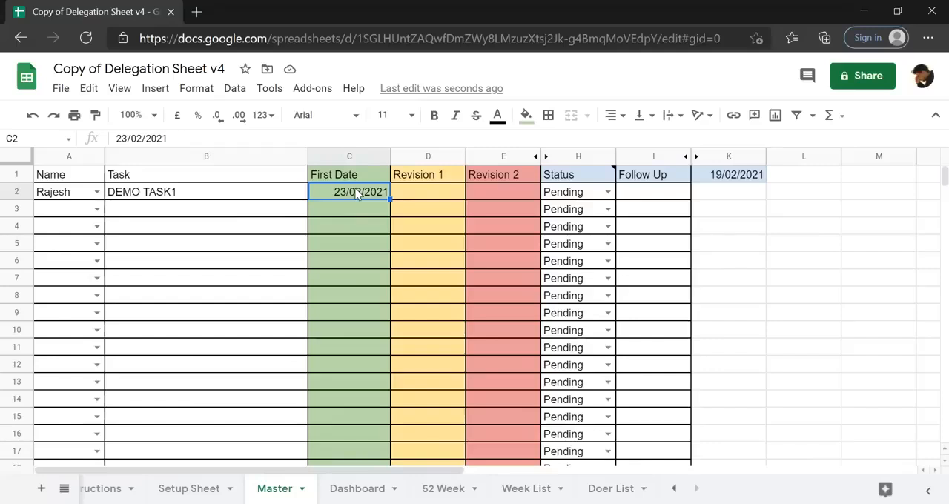
Check the scheduled mail time on the Setup Sheet and return to the task list in the Master sheet.
{"action": "left_click", "coordinate": [194, 488]}
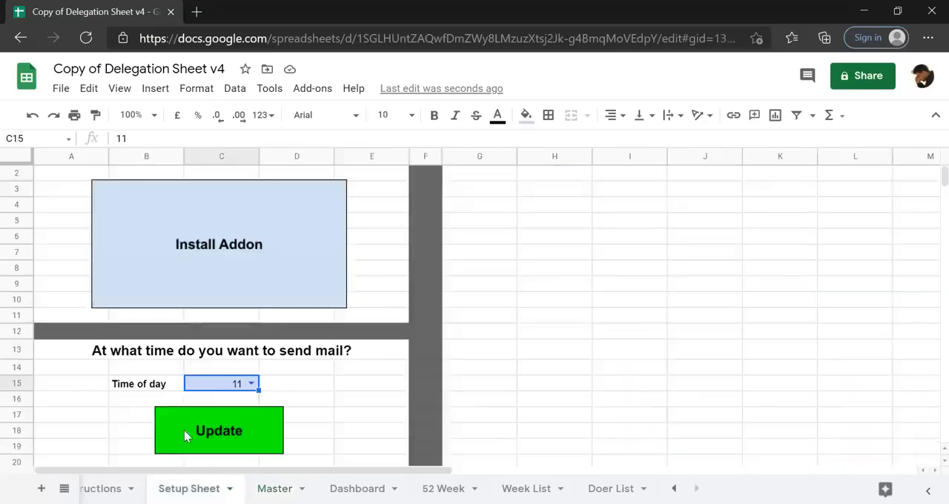
{"action": "left_click", "coordinate": [282, 489]}
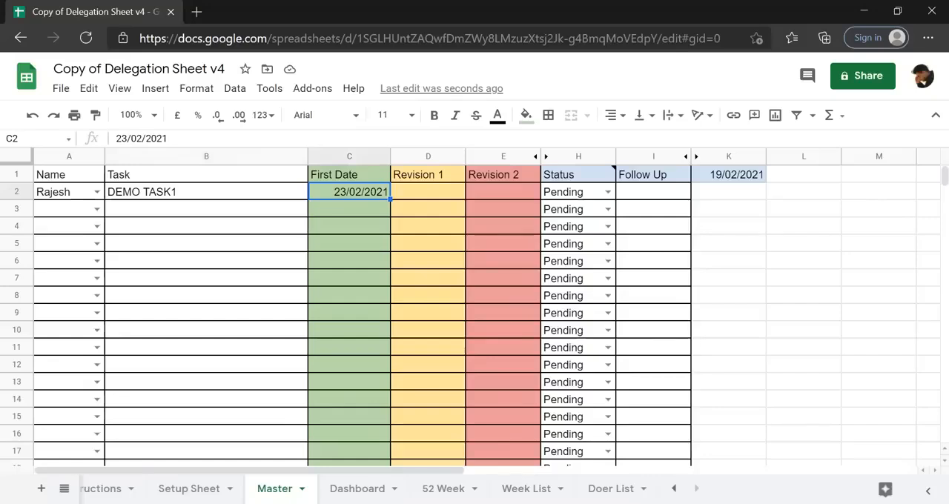
{"action": "left_click", "coordinate": [346, 209]}
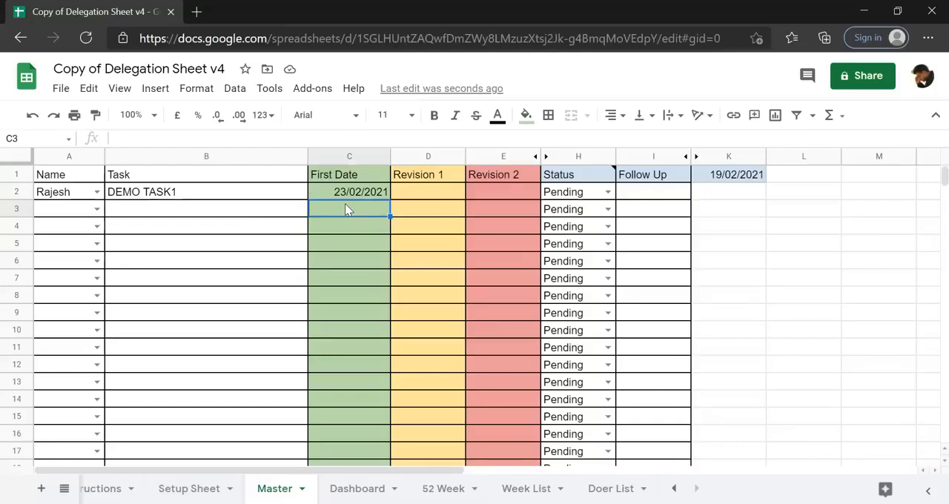
{"action": "left_click", "coordinate": [196, 486]}
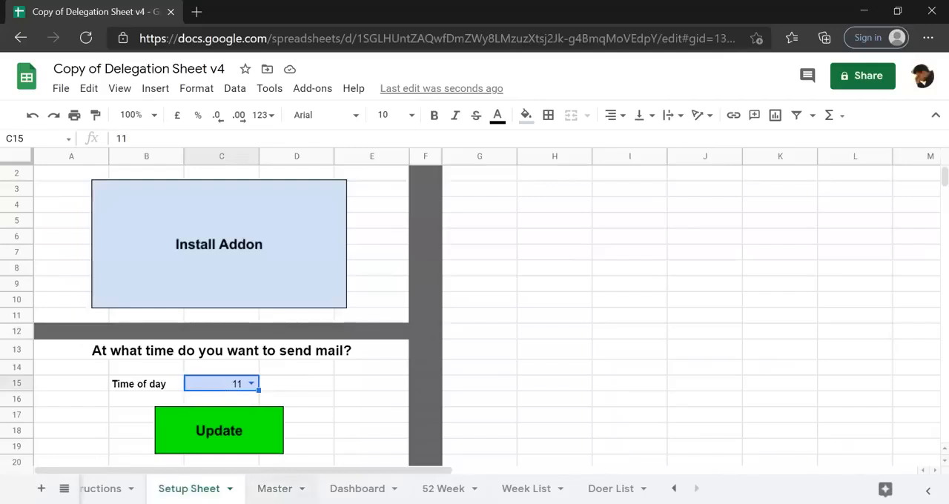
{"action": "left_click", "coordinate": [275, 486]}
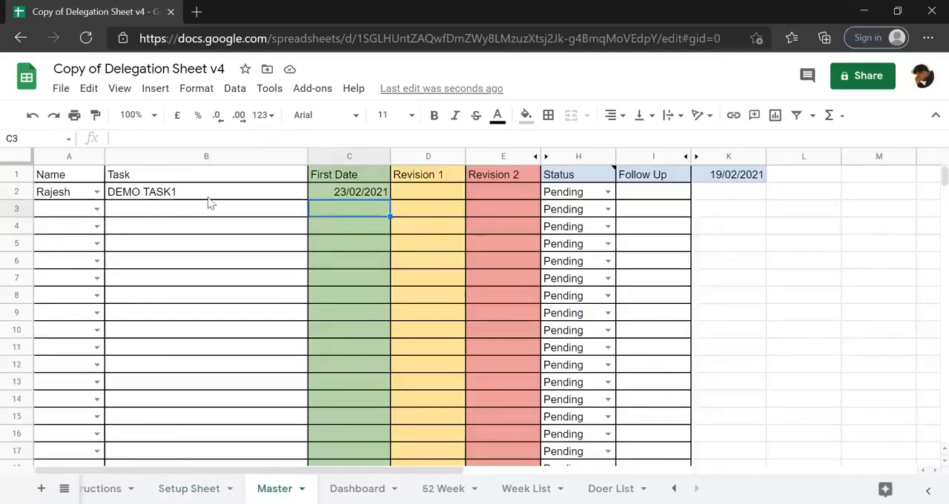
Assign row 3 of the Master sheet to the second doer among the name choices.
{"action": "left_click", "coordinate": [147, 214]}
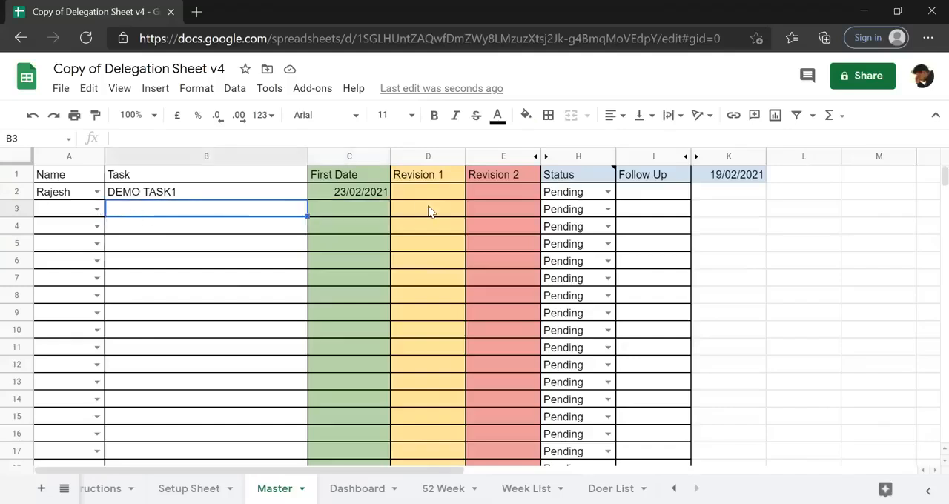
{"action": "left_click", "coordinate": [97, 209]}
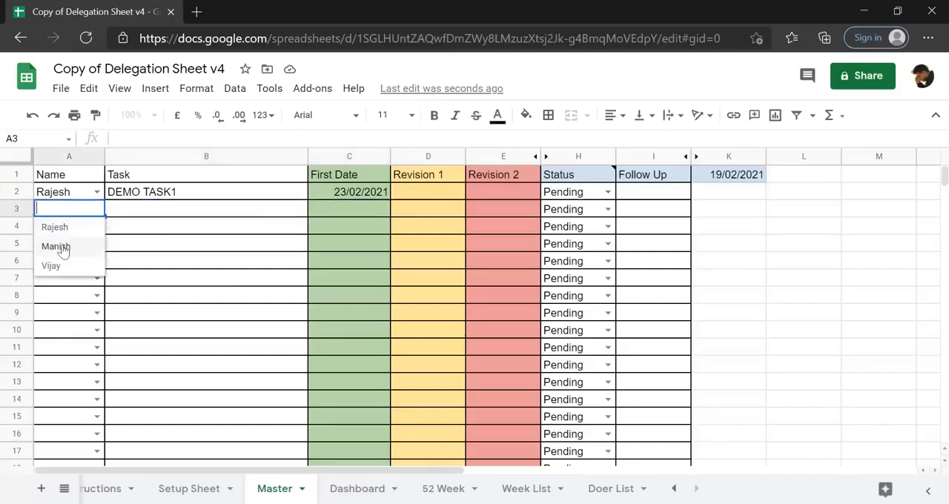
{"action": "left_click", "coordinate": [55, 247]}
{"action": "left_click", "coordinate": [180, 215]}
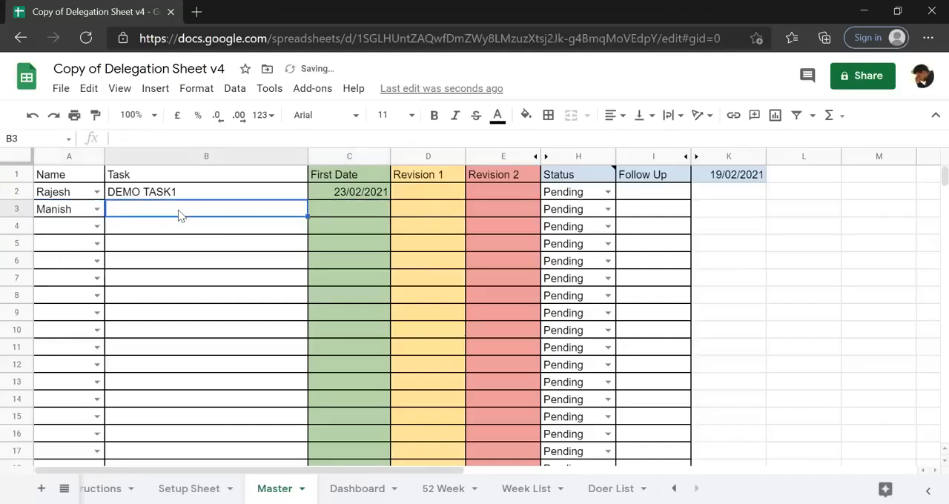
Enter DEMO TASK2 as the task in cell B3 by reusing the copied DEMO TASK1 text with its number changed.
{"action": "type", "text": "DEMO TASK1"}
{"action": "left_click", "coordinate": [212, 140]}
{"action": "key", "text": "BackSpace"}
{"action": "type", "text": "2"}
{"action": "key", "text": "Return"}
{"action": "key", "text": "Up"}
Fill the B3 task text down into cell B4 and change it to DEMO TASK3.
{"action": "key", "text": "shift+Down"}
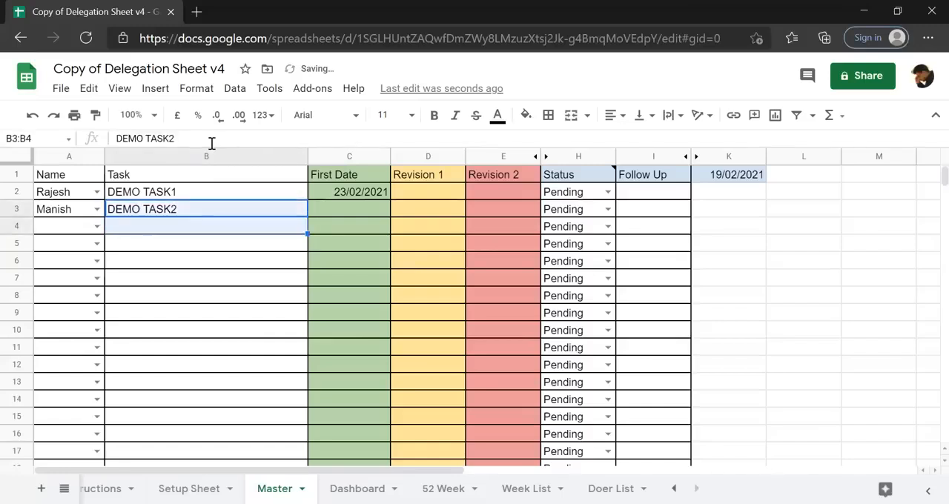
{"action": "key", "text": "ctrl+d"}
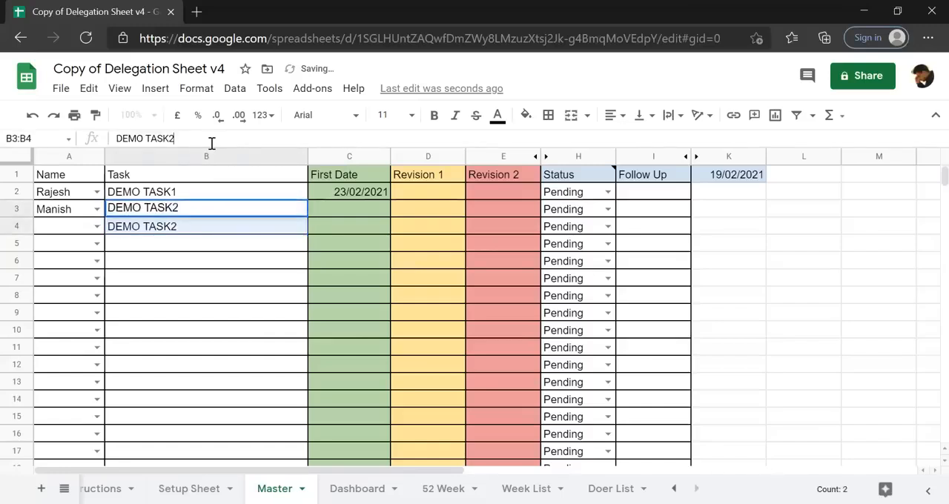
{"action": "left_click", "coordinate": [182, 227]}
{"action": "left_click", "coordinate": [201, 139]}
{"action": "key", "text": "BackSpace"}
{"action": "type", "text": "3"}
{"action": "key", "text": "Return"}
Assign DEMO TASK3 in row 4 to the doer whose name starts with V.
{"action": "key", "text": "Up"}
{"action": "key", "text": "Left"}
{"action": "type", "text": "V"}
{"action": "key", "text": "Return"}
Enter 26/2/2021 as the First Date of DEMO TASK2 in cell C3.
{"action": "key", "text": "Up"}
{"action": "key", "text": "Right"}
{"action": "key", "text": "Right"}
{"action": "key", "text": "Up"}
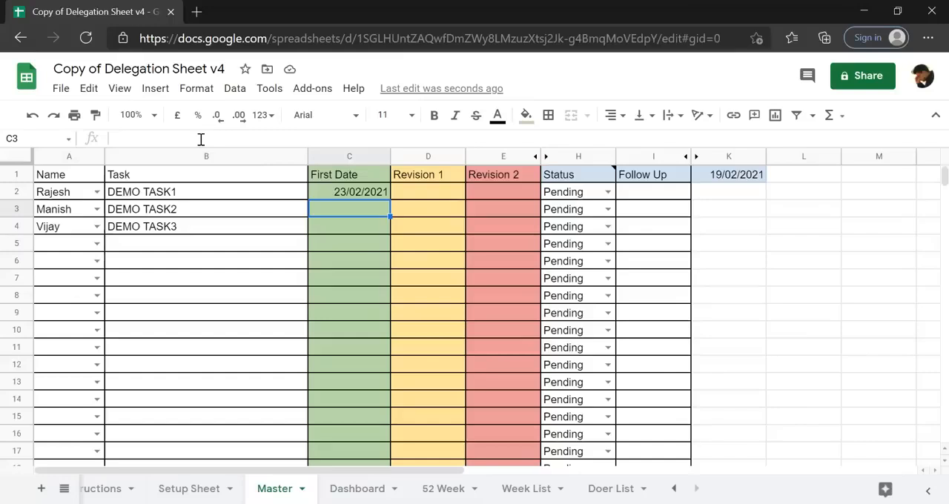
{"action": "type", "text": "26"}
{"action": "type", "text": "/02/20"}
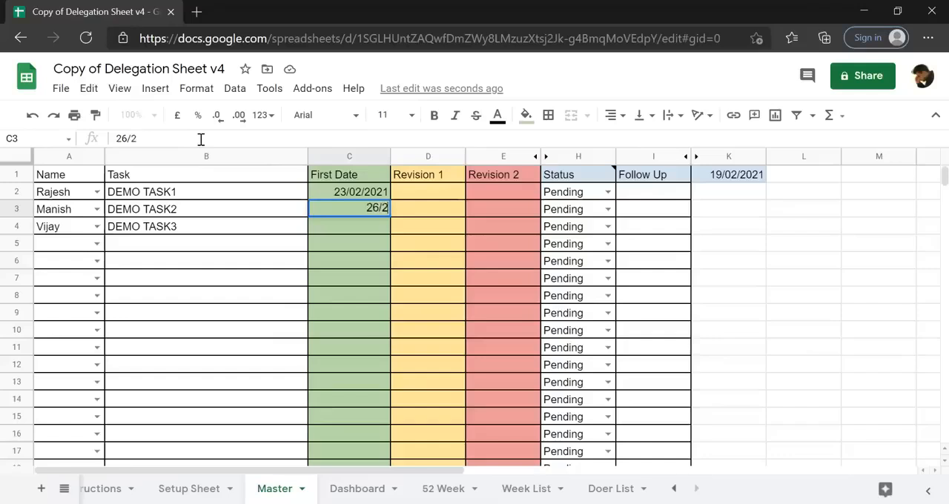
{"action": "type", "text": "21"}
{"action": "key", "text": "Return"}
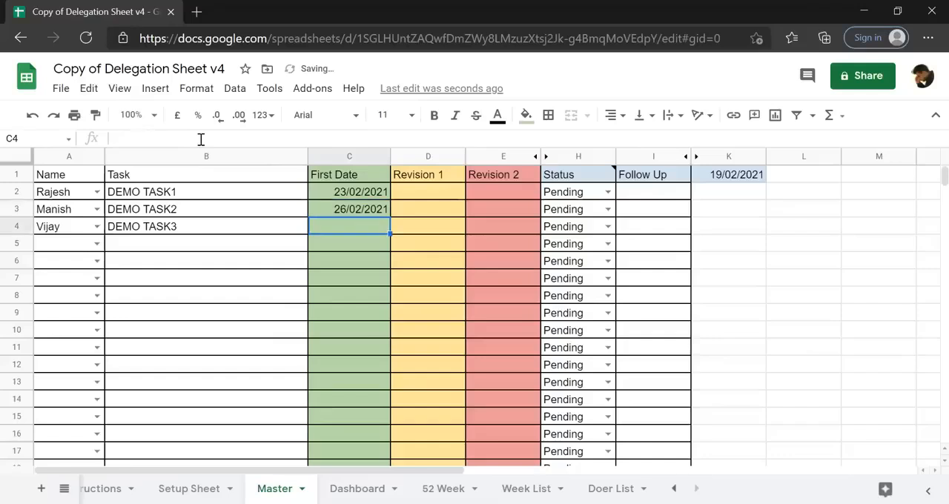
Enter 25/2/2021 as the First Date of DEMO TASK3 in cell C4.
{"action": "type", "text": "25"}
{"action": "type", "text": "/02"}
{"action": "type", "text": "/2021"}
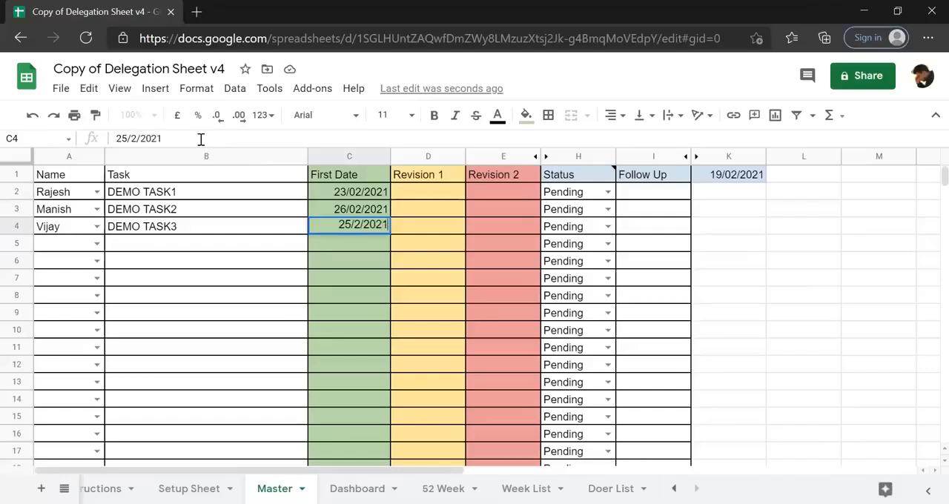
{"action": "key", "text": "Return"}
{"action": "key", "text": "Up"}
{"action": "key", "text": "Up"}
{"action": "key", "text": "Up"}
{"action": "key", "text": "Down"}
{"action": "key", "text": "Up"}
{"action": "key", "text": "Up"}
{"action": "key", "text": "Down"}
{"action": "key", "text": "Down"}
{"action": "key", "text": "Down"}
{"action": "key", "text": "Down"}
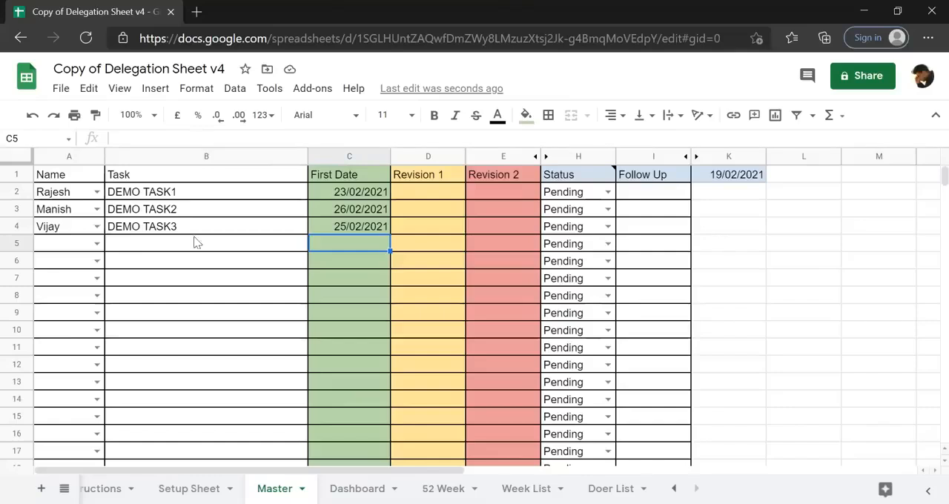
Examine the First Date, Revision 1 and Revision 2 columns of the Master sheet.
{"action": "left_click", "coordinate": [339, 152]}
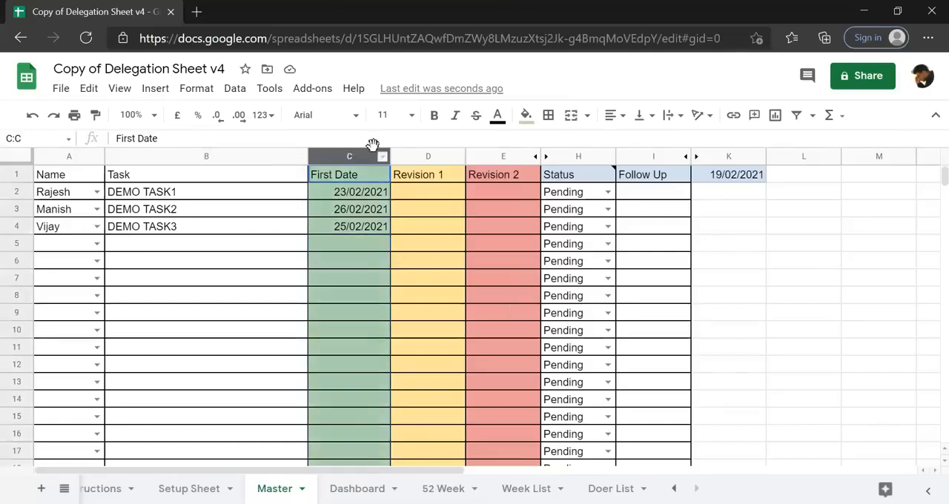
{"action": "left_click", "coordinate": [434, 156]}
{"action": "left_click", "coordinate": [500, 157]}
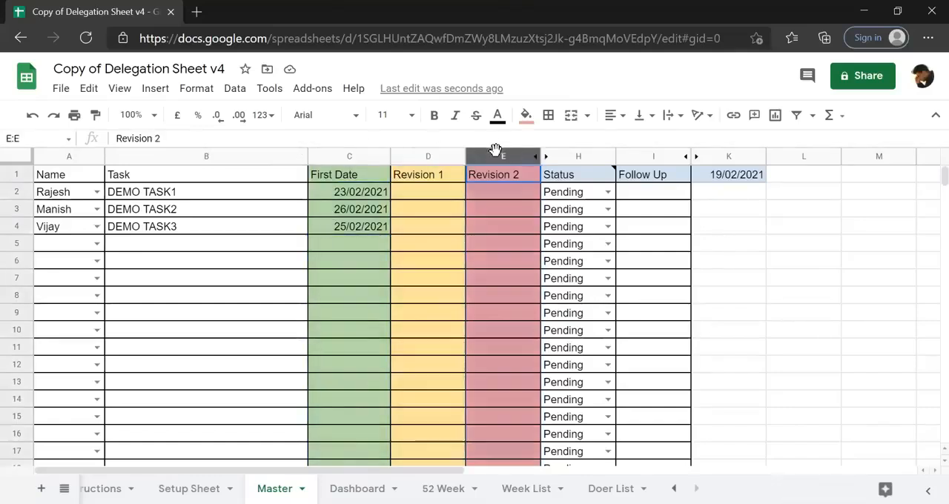
{"action": "left_click", "coordinate": [374, 217]}
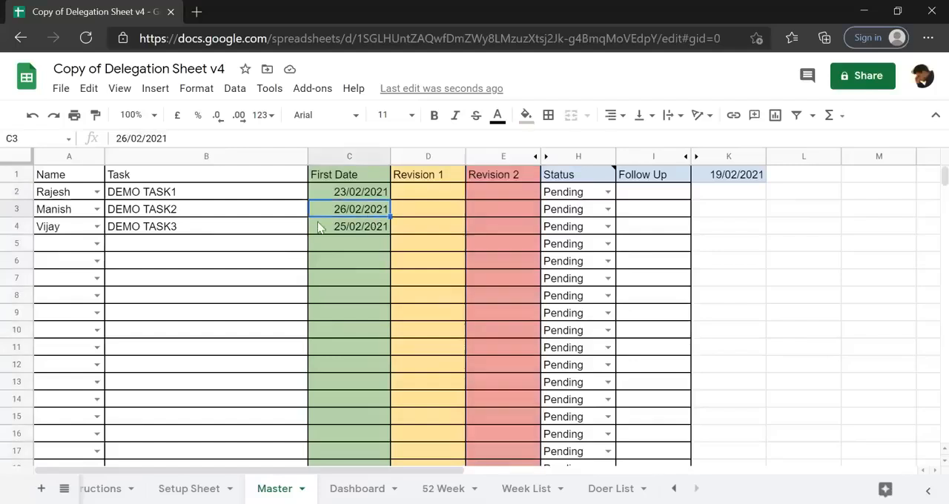
{"action": "left_click", "coordinate": [342, 174]}
{"action": "left_click", "coordinate": [424, 178]}
{"action": "left_click", "coordinate": [500, 163]}
{"action": "left_click", "coordinate": [55, 197]}
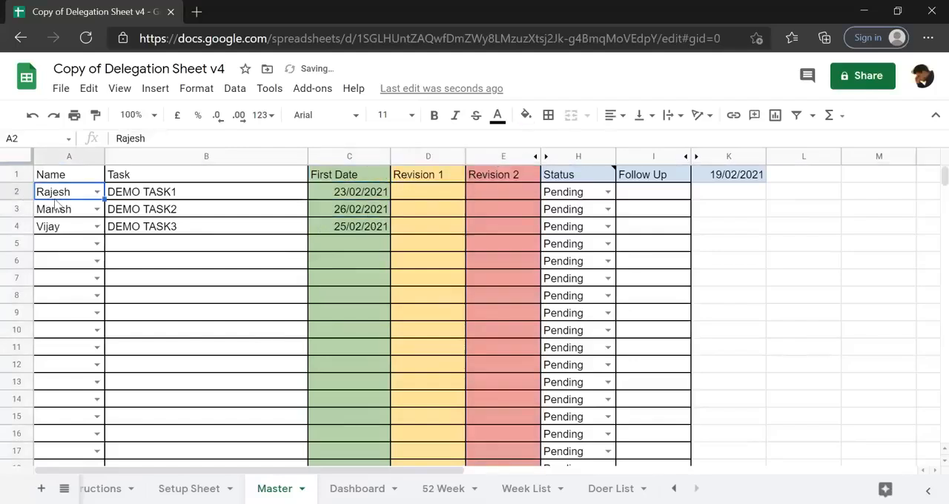
Enter 25/02/2021 as the Revision 1 date of DEMO TASK1 in cell D2.
{"action": "left_click", "coordinate": [353, 194]}
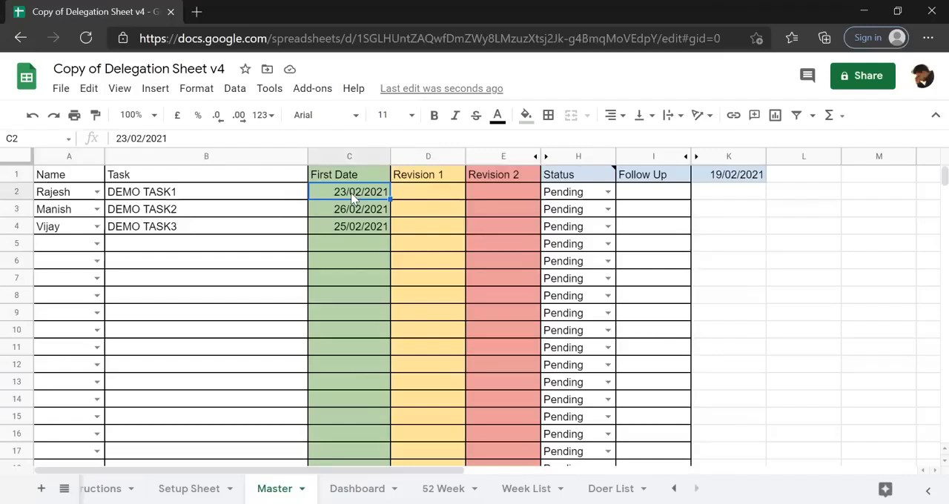
{"action": "left_click", "coordinate": [413, 198]}
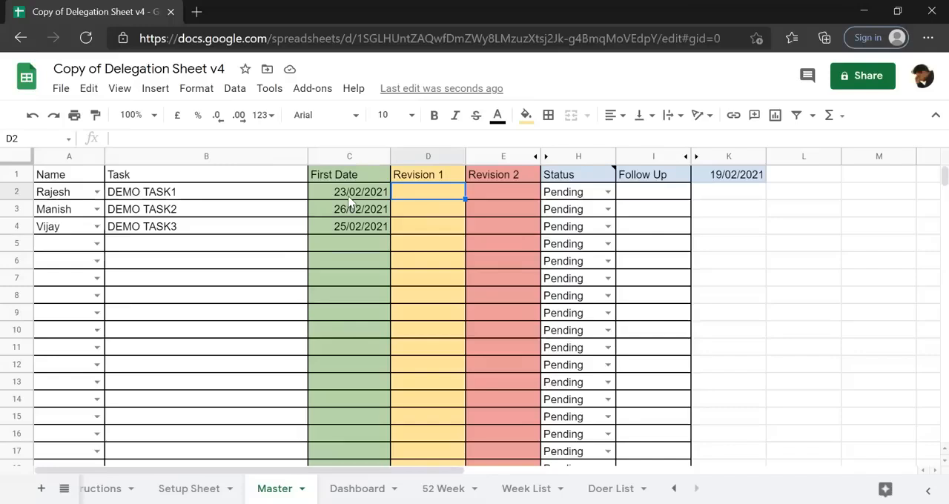
{"action": "type", "text": "25"}
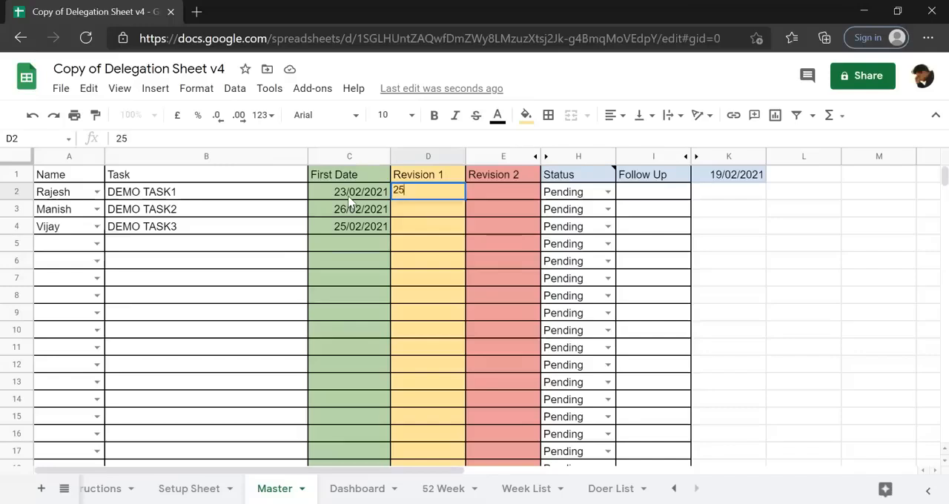
{"action": "type", "text": "/02/2021"}
{"action": "key", "text": "Return"}
{"action": "key", "text": "Up"}
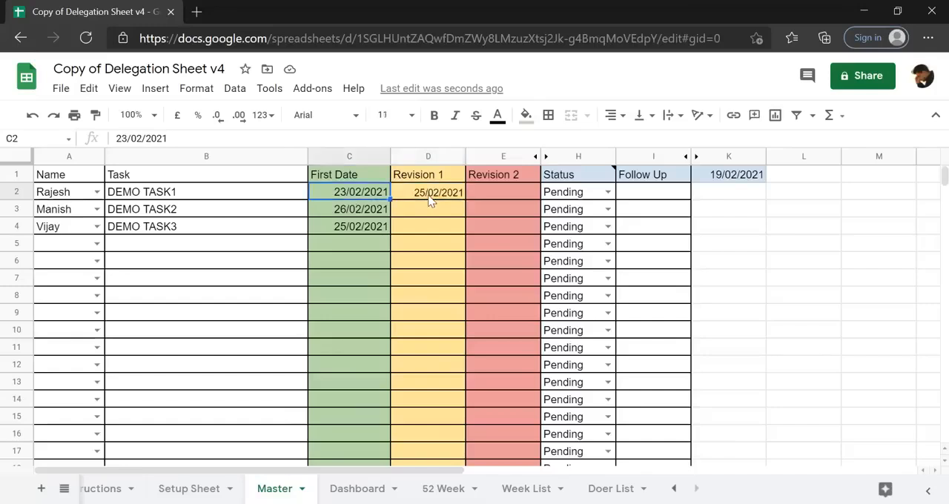
Review the First Date, Revision 1 and Revision 2 cells in the DEMO TASK1 row.
{"action": "left_click", "coordinate": [497, 192]}
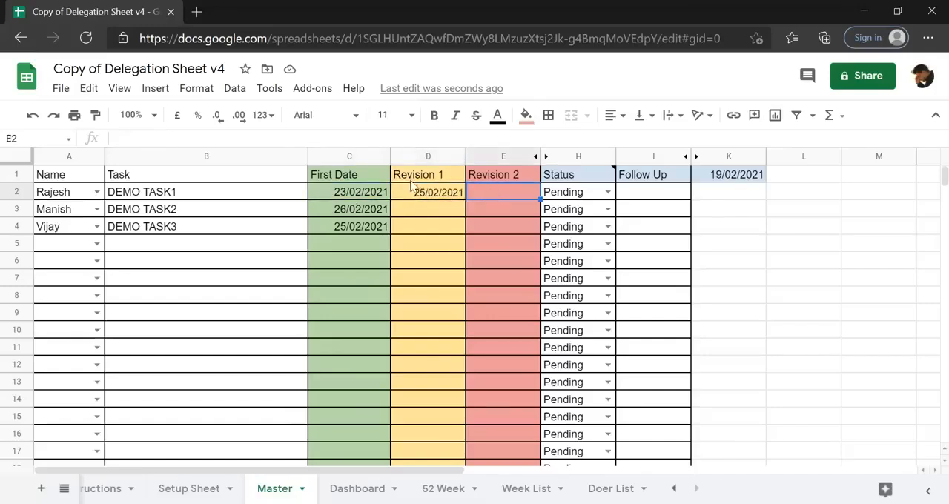
{"action": "left_click", "coordinate": [367, 192]}
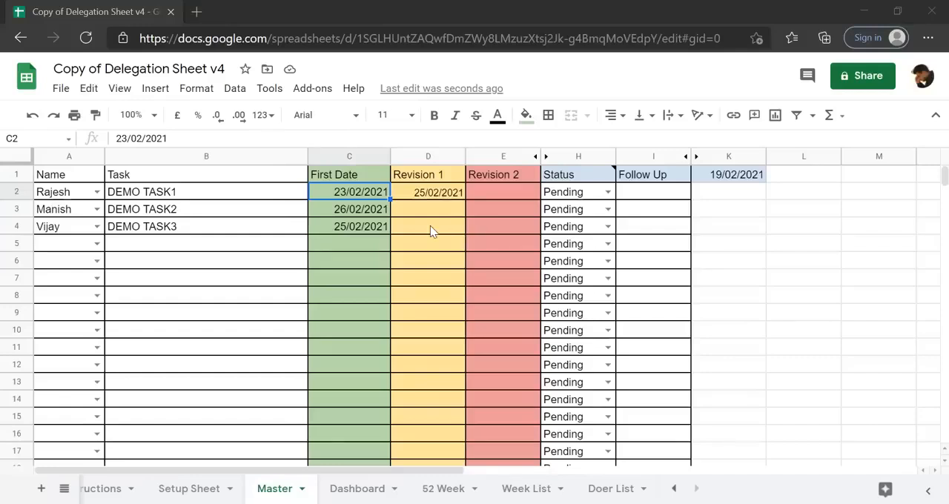
{"action": "left_click", "coordinate": [346, 195]}
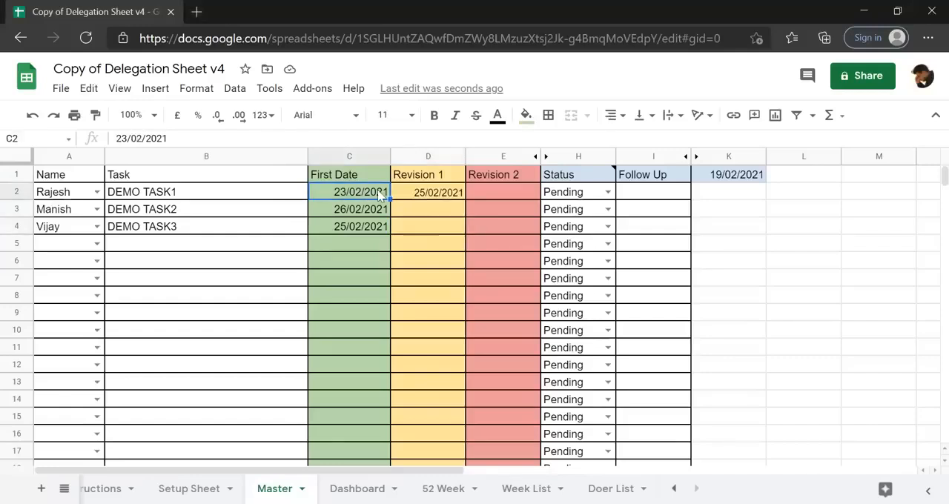
{"action": "left_click", "coordinate": [421, 195]}
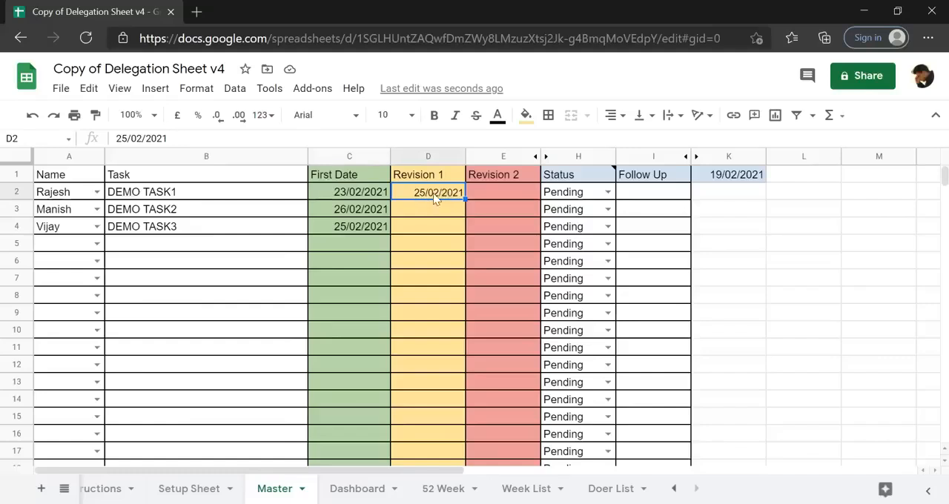
{"action": "left_click", "coordinate": [479, 192]}
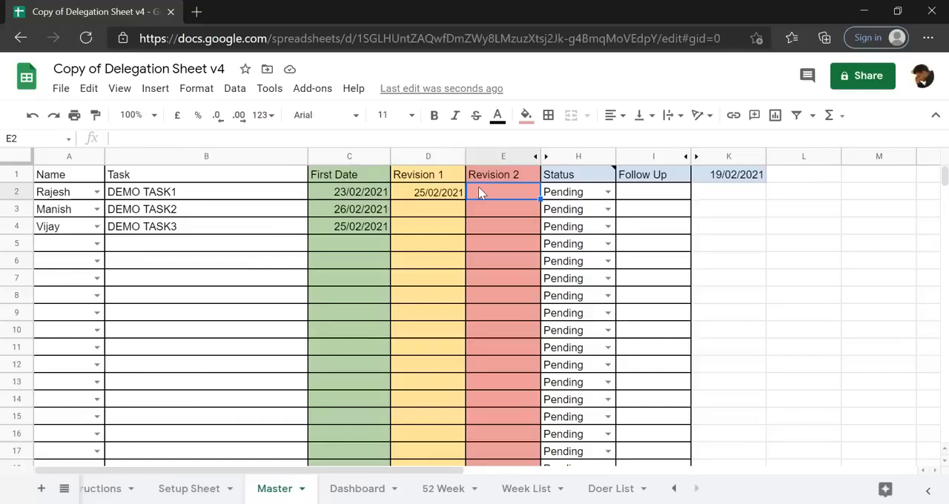
Set the Status of DEMO TASK1 in row 2 to Completed.
{"action": "left_click", "coordinate": [591, 195]}
{"action": "left_click", "coordinate": [607, 192]}
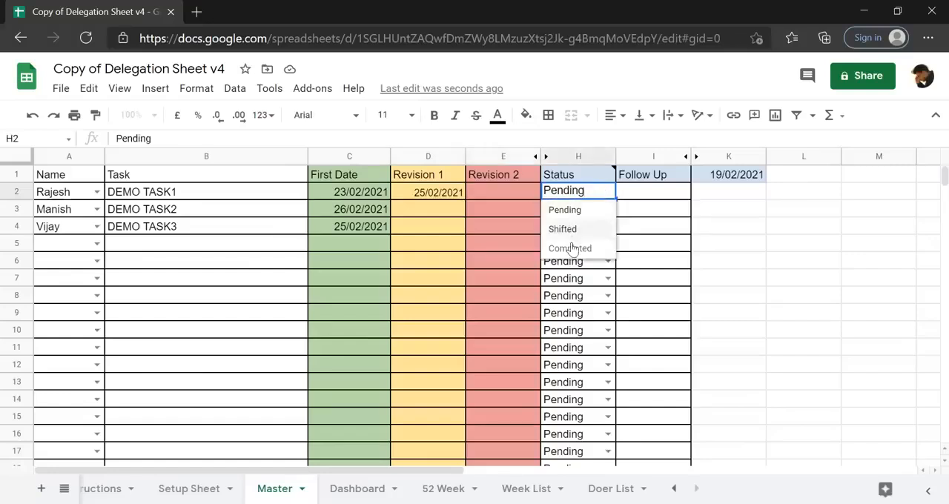
{"action": "left_click", "coordinate": [571, 251]}
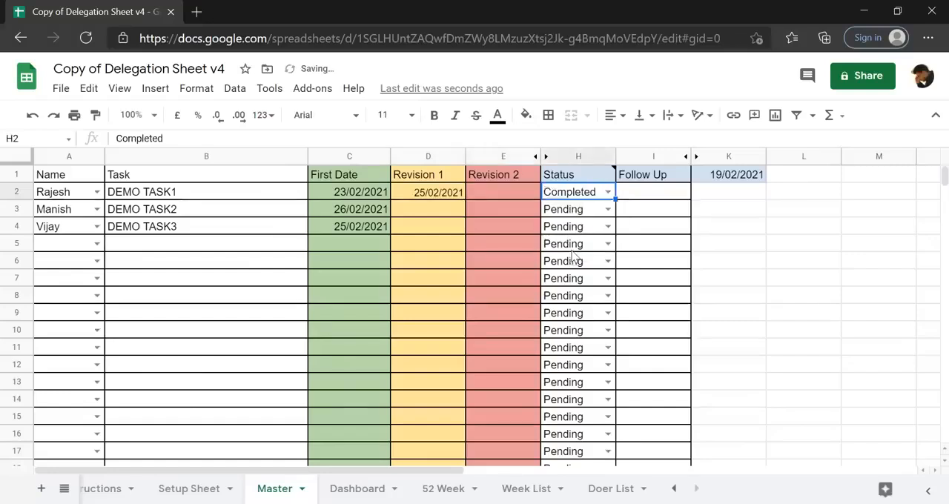
{"action": "left_click", "coordinate": [354, 246]}
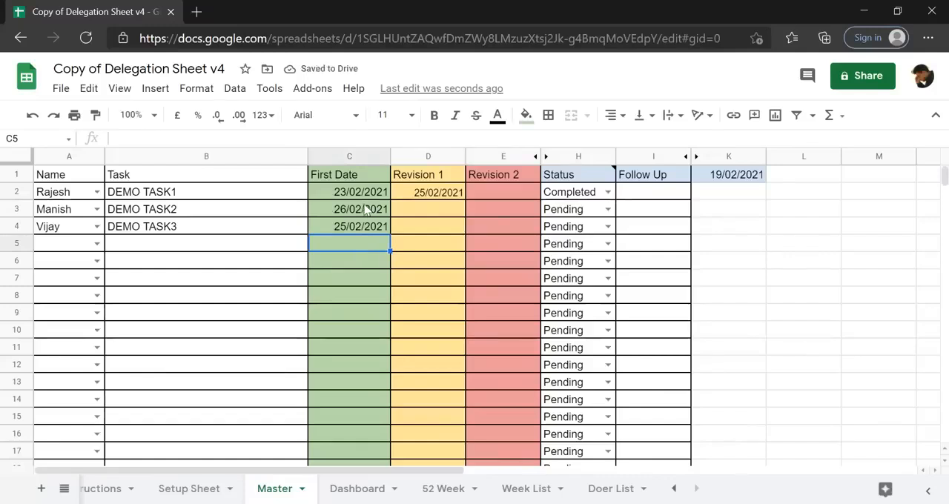
Copy DEMO TASK2's First Date, 26/02/2021, into its Revision 2 cell while keeping the red fill, and set its Status to Shifted.
{"action": "left_click", "coordinate": [337, 214]}
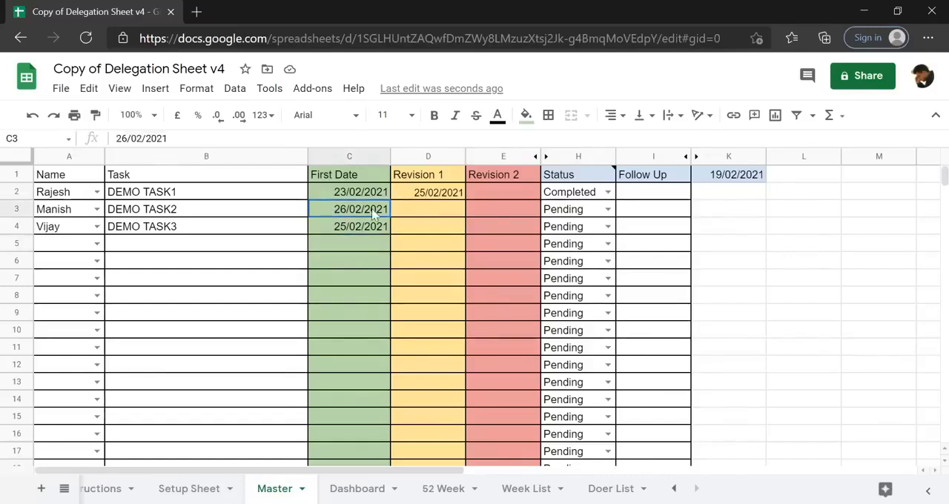
{"action": "left_click", "coordinate": [407, 214]}
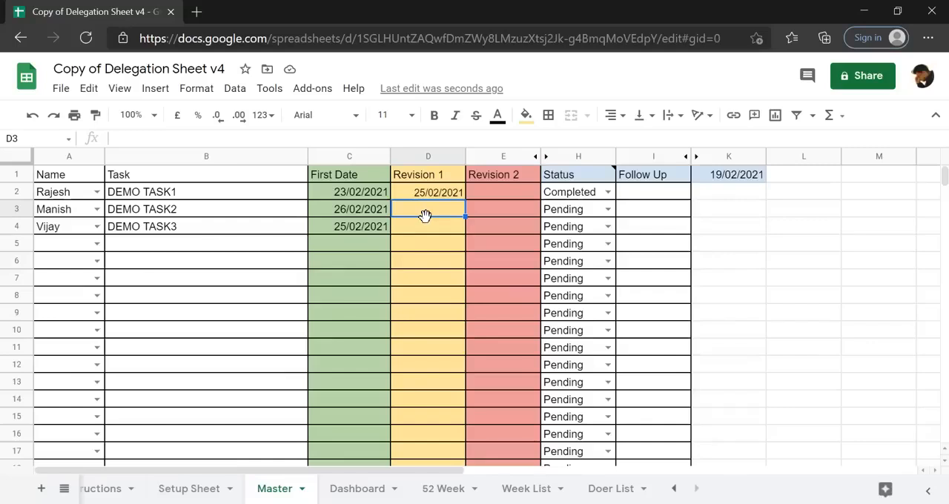
{"action": "left_click", "coordinate": [364, 209]}
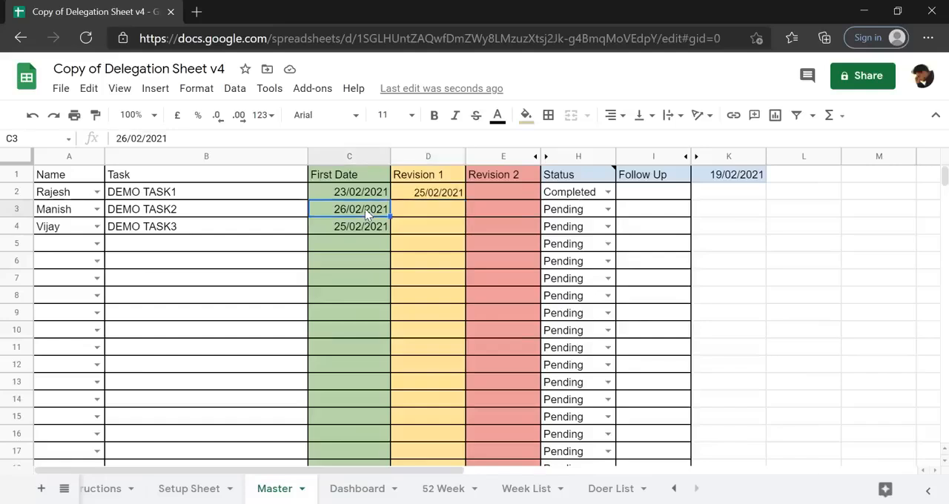
{"action": "left_click", "coordinate": [522, 210]}
{"action": "type", "text": "26/02/2021"}
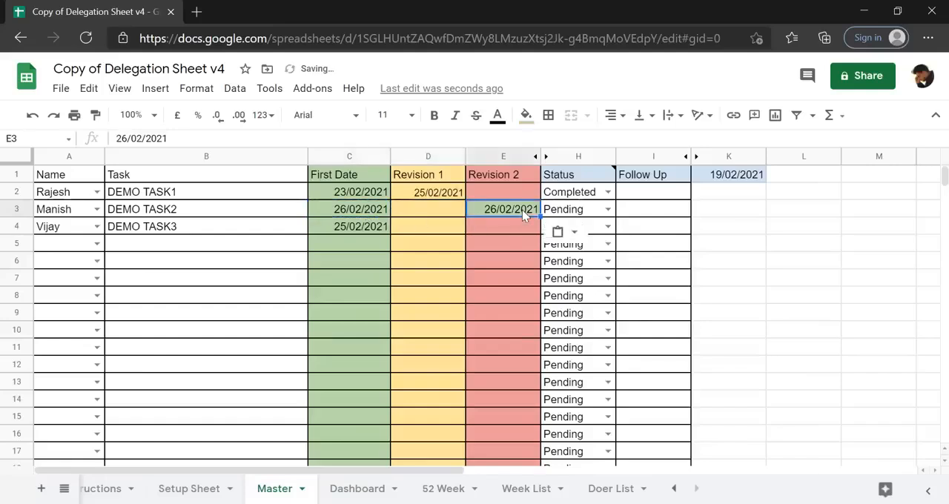
{"action": "key", "text": "Delete"}
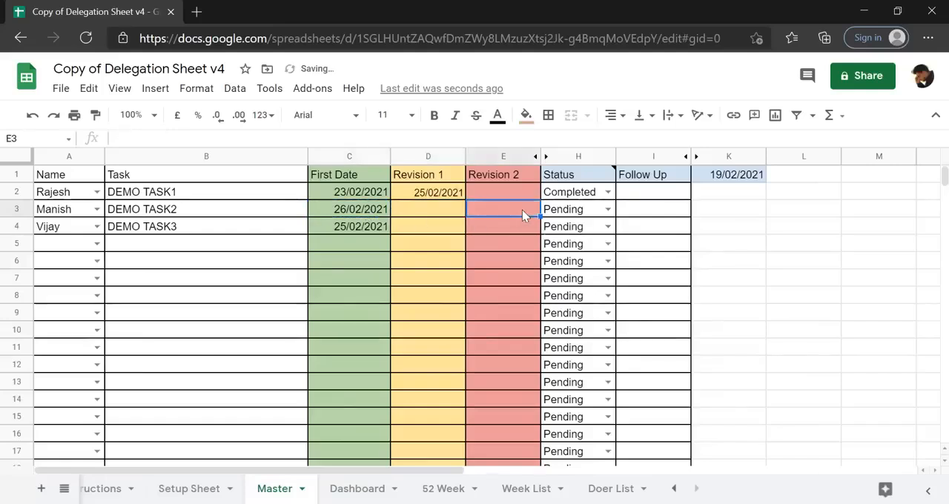
{"action": "type", "text": "26/02/2021"}
{"action": "left_click", "coordinate": [493, 243]}
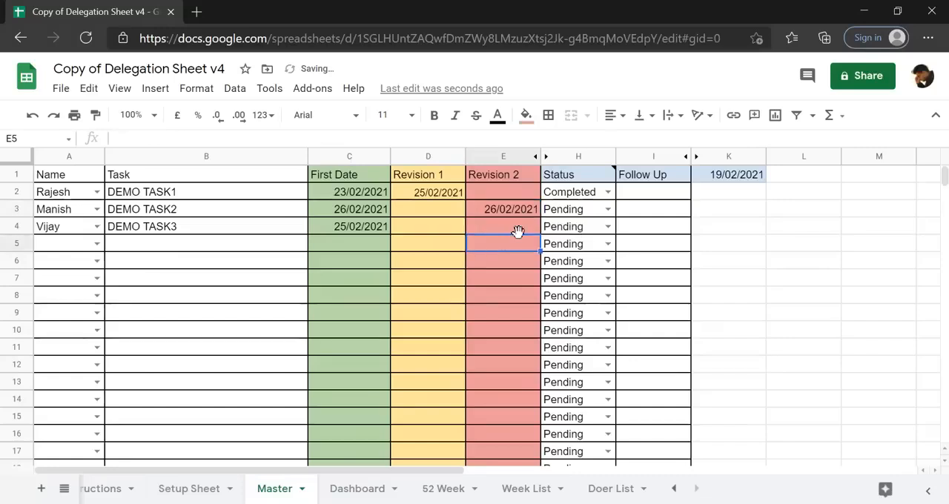
{"action": "left_click", "coordinate": [608, 209]}
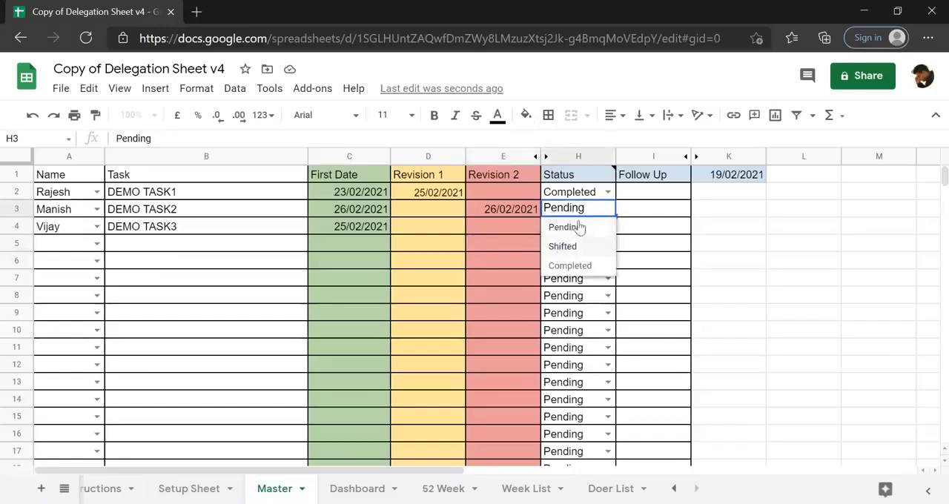
{"action": "left_click", "coordinate": [563, 247]}
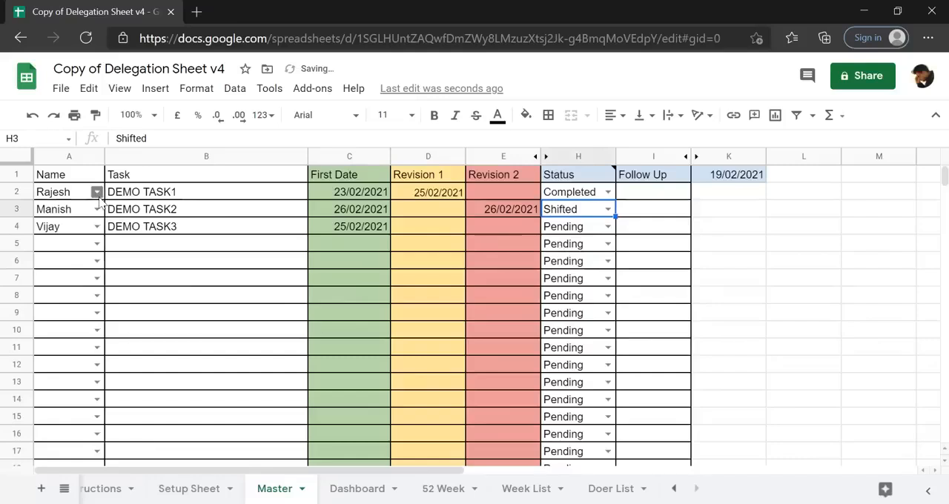
Copy the doer name and task text of DEMO TASK2 from A3:B3 into row 5.
{"action": "left_click", "coordinate": [67, 214]}
{"action": "key", "text": "shift+Right"}
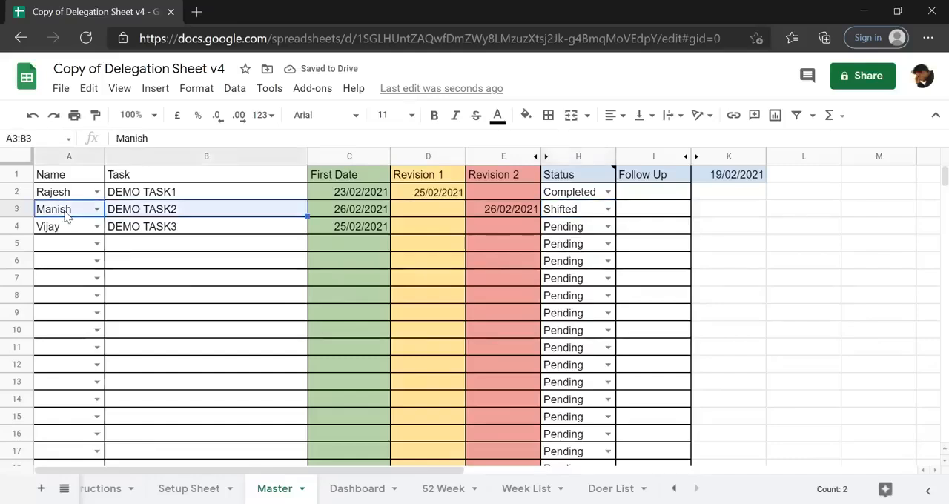
{"action": "key", "text": "ctrl+c"}
{"action": "key", "text": "Down"}
{"action": "key", "text": "Down"}
{"action": "key", "text": "ctrl+v"}
Enter 2/3/2021 as the First Date of the DEMO TASK2 copy in cell C5.
{"action": "key", "text": "Right"}
{"action": "key", "text": "Right"}
{"action": "key", "text": "Right"}
{"action": "key", "text": "Right"}
{"action": "key", "text": "Left"}
{"action": "key", "text": "Left"}
{"action": "type", "text": "2/"}
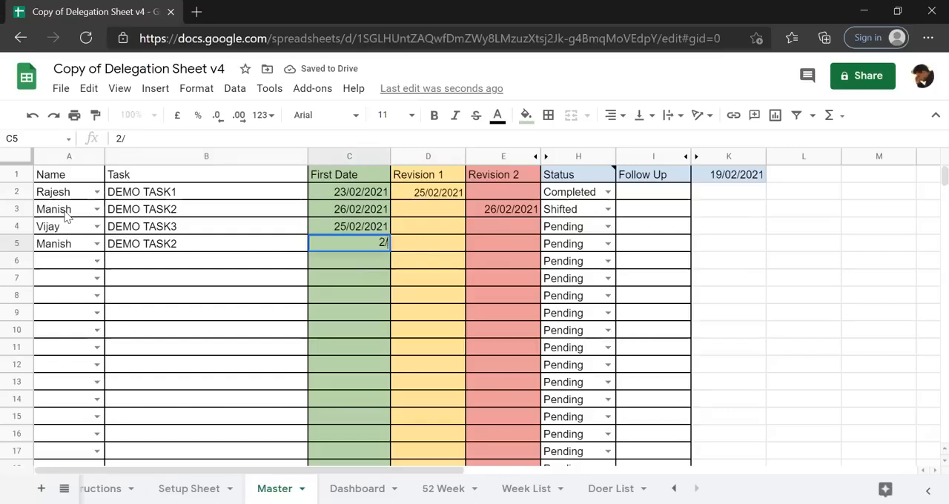
{"action": "type", "text": "3."}
{"action": "key", "text": "BackSpace"}
{"action": "type", "text": "/2021"}
{"action": "key", "text": "Return"}
{"action": "key", "text": "Up"}
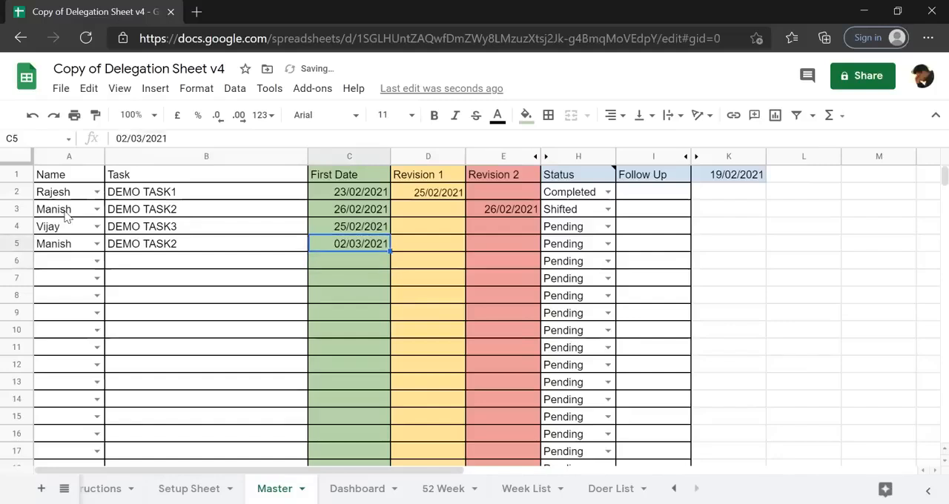
{"action": "key", "text": "Right"}
{"action": "key", "text": "Right"}
{"action": "key", "text": "Right"}
{"action": "key", "text": "Up"}
{"action": "key", "text": "Left"}
{"action": "key", "text": "Left"}
{"action": "key", "text": "Left"}
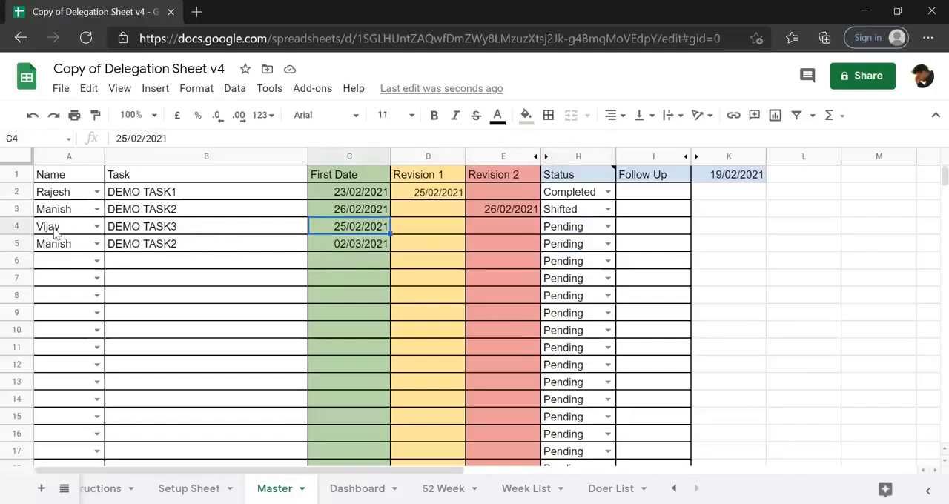
Set the Status of DEMO TASK3 in row 4 to Completed.
{"action": "left_click", "coordinate": [95, 231]}
{"action": "left_click", "coordinate": [358, 231]}
{"action": "left_click", "coordinate": [608, 226]}
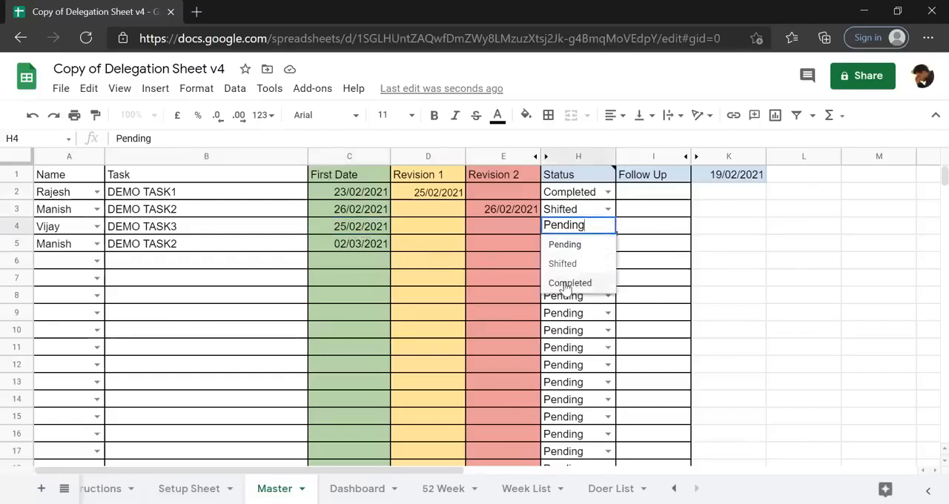
{"action": "left_click", "coordinate": [568, 282]}
{"action": "left_click", "coordinate": [439, 278]}
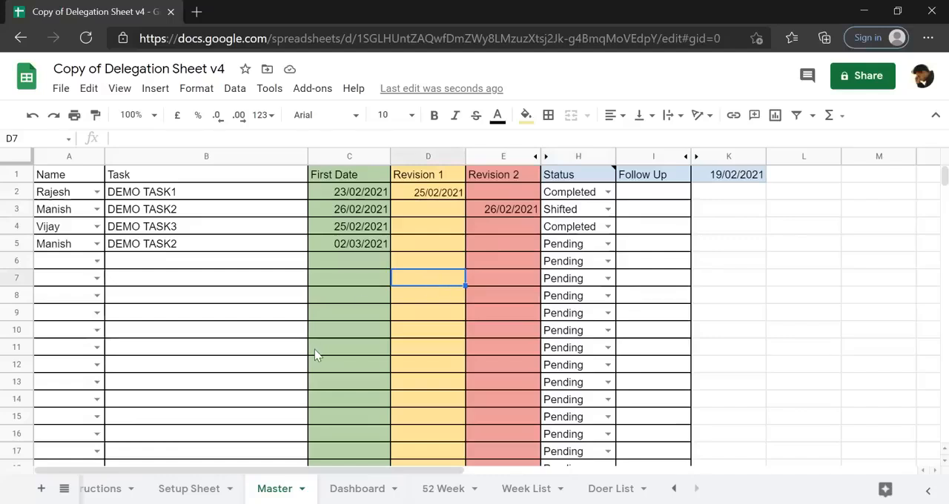
On the Dashboard sheet, add an outer border around the input cells A2, D2 and B9:D9.
{"action": "left_click", "coordinate": [358, 489]}
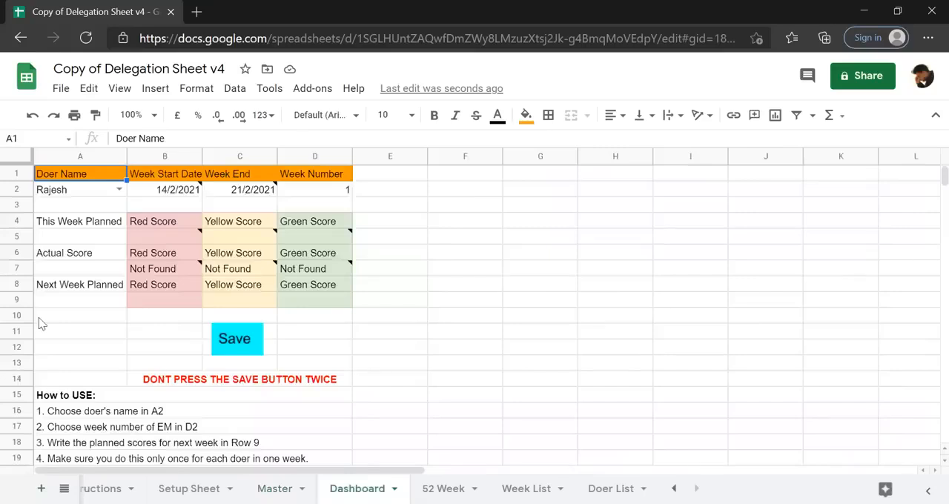
{"action": "left_click", "coordinate": [56, 195]}
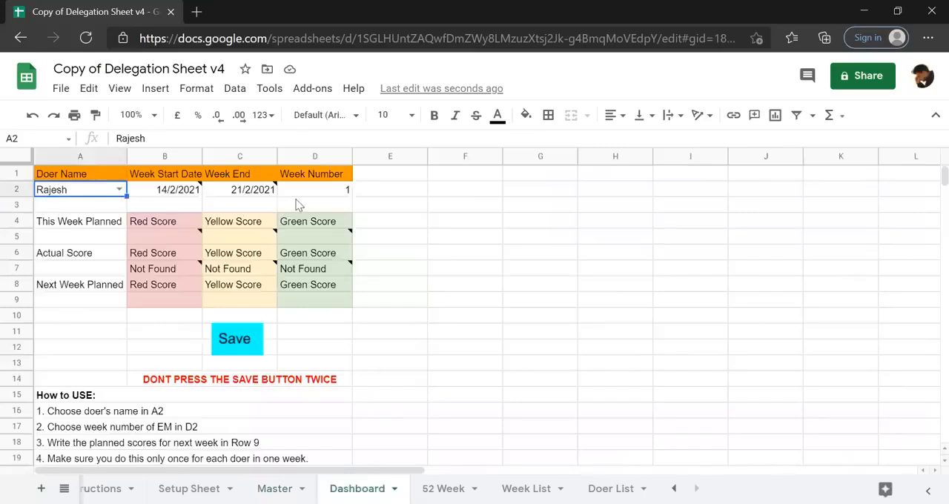
{"action": "left_click", "coordinate": [326, 193]}
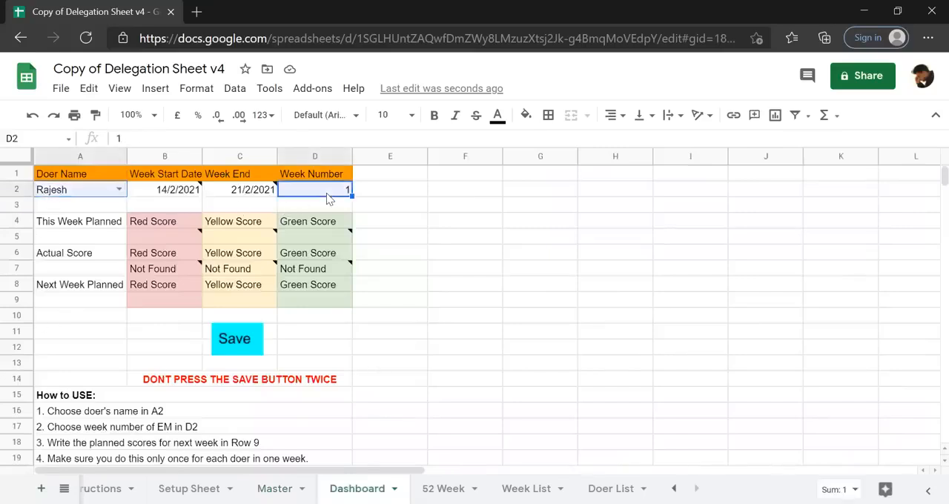
{"action": "left_click", "coordinate": [175, 303], "text": "ctrl"}
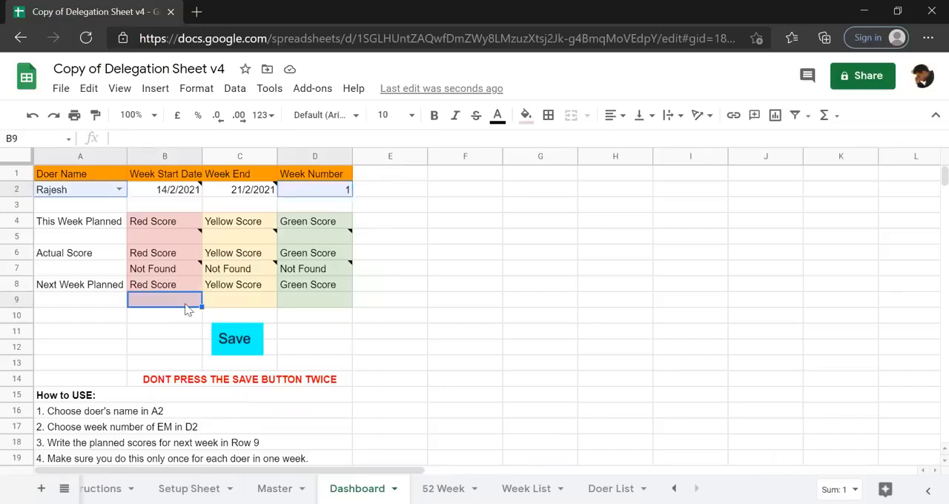
{"action": "left_click", "coordinate": [247, 303], "text": "ctrl"}
{"action": "left_click", "coordinate": [322, 304], "text": "ctrl"}
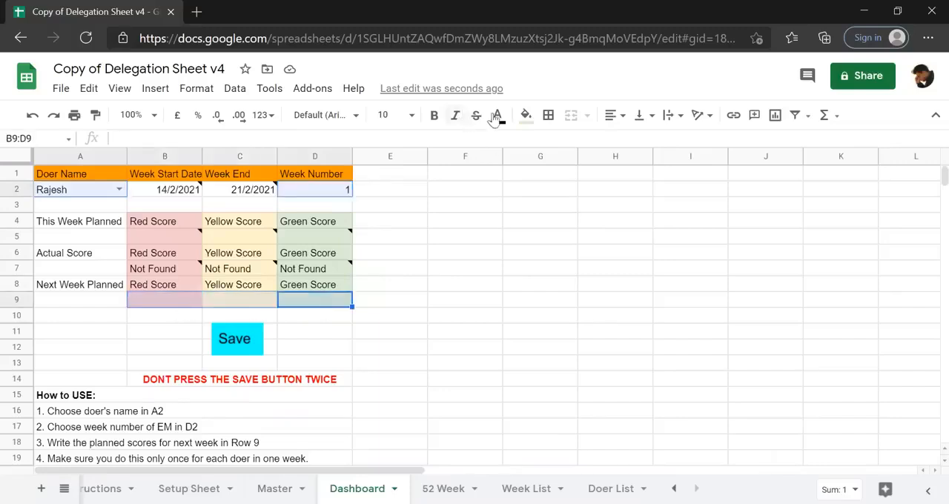
{"action": "left_click", "coordinate": [548, 119]}
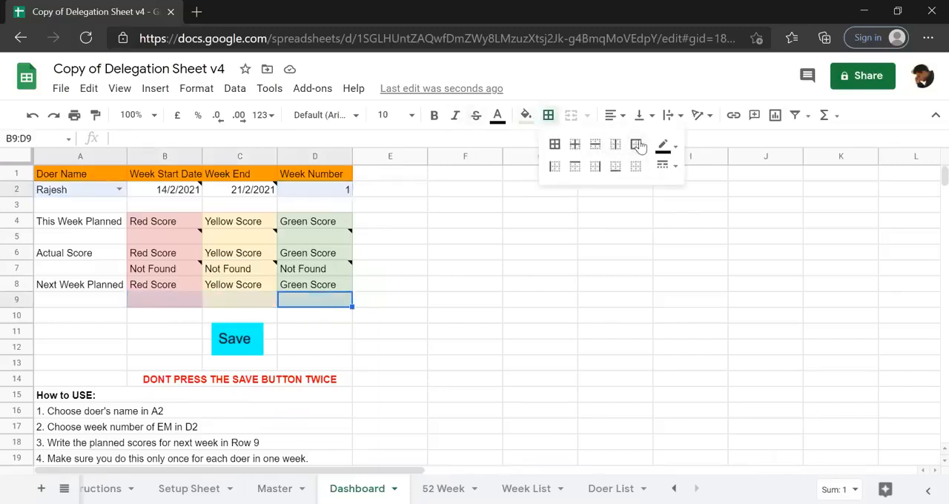
{"action": "left_click", "coordinate": [636, 144]}
{"action": "left_click", "coordinate": [433, 240]}
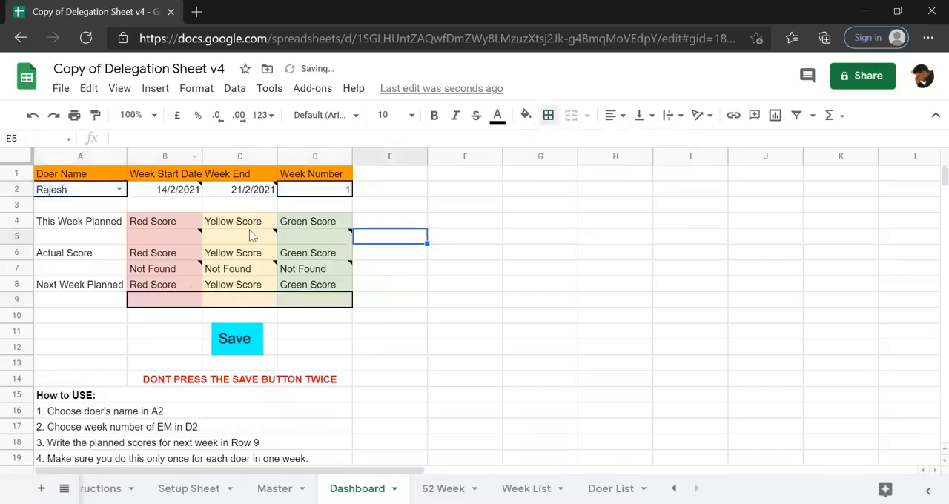
Choose DEMO TASK2's doer in cell A2 of the Dashboard and set the Week Number to 2.
{"action": "left_click", "coordinate": [118, 189]}
{"action": "left_click", "coordinate": [78, 223]}
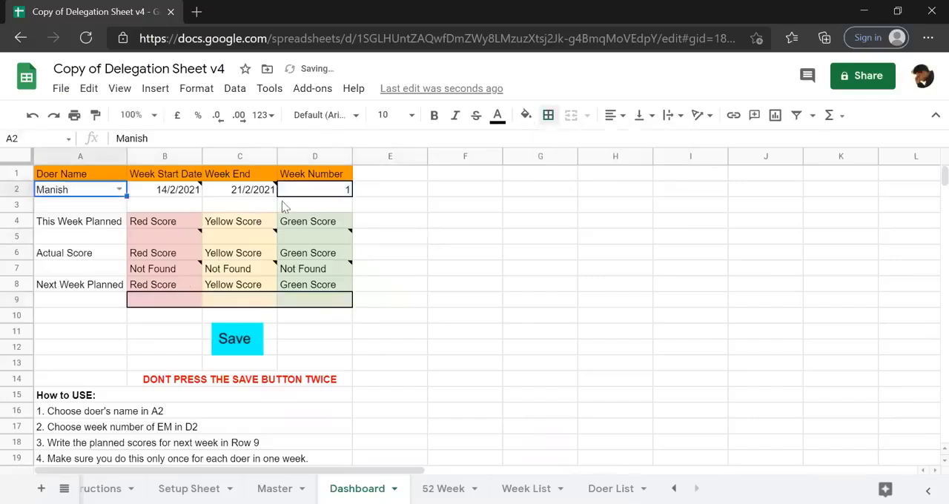
{"action": "left_click", "coordinate": [323, 192]}
{"action": "type", "text": "2"}
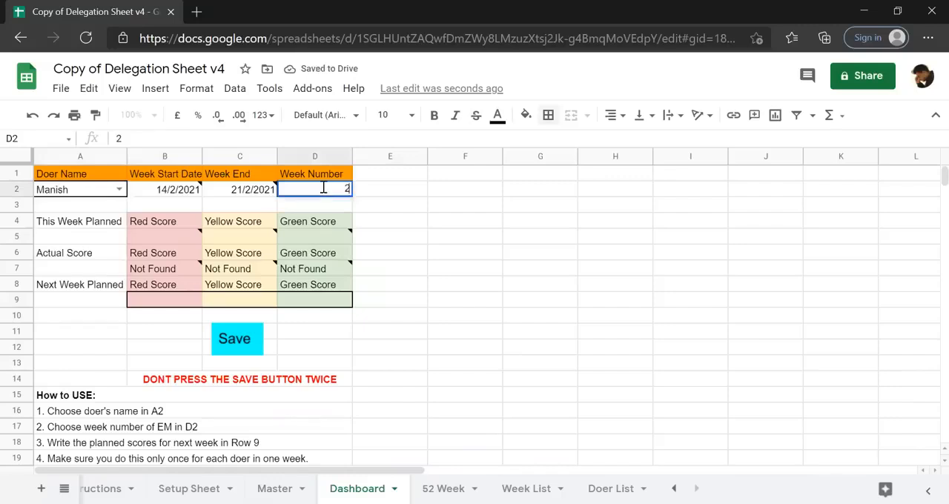
{"action": "key", "text": "Return"}
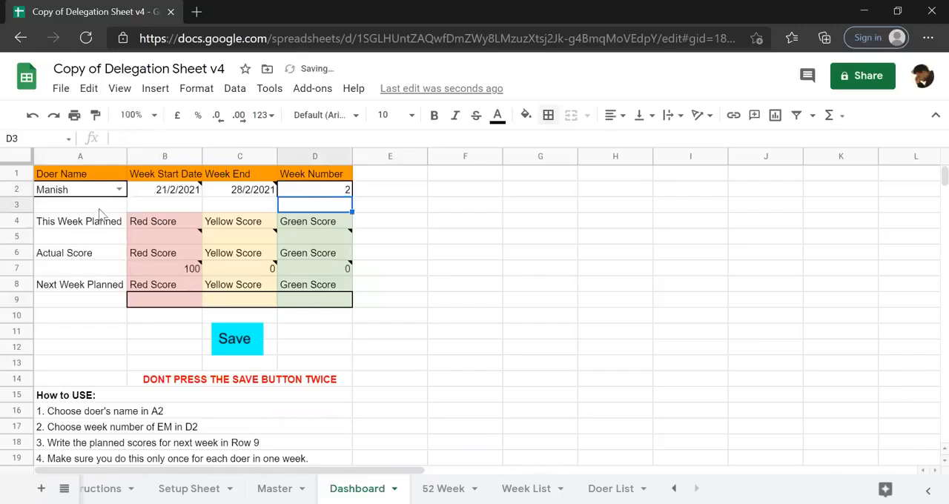
Switch the Dashboard's Doer Name to DEMO TASK1's doer and check the Actual Score row.
{"action": "left_click", "coordinate": [119, 189]}
{"action": "left_click", "coordinate": [92, 207]}
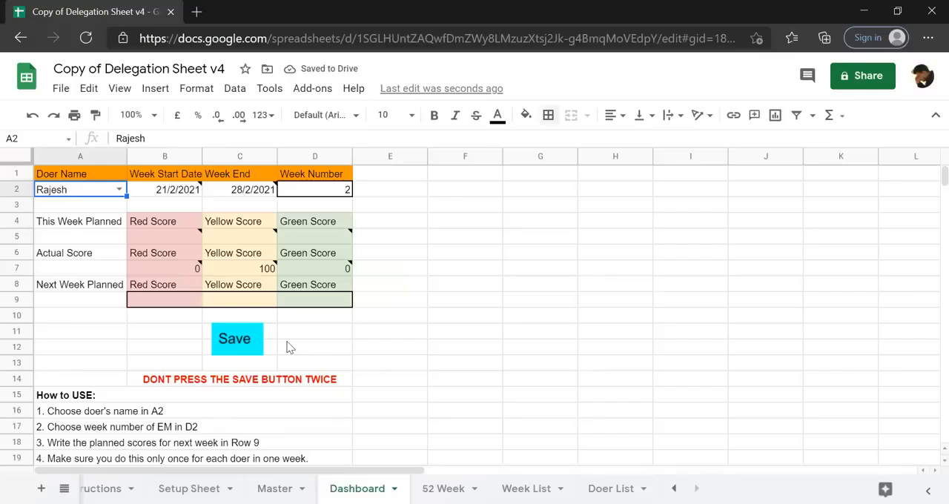
{"action": "mouse_move", "coordinate": [265, 274]}
Examine the First Date, Revision 1 and Revision 2 columns on the Master sheet against the Dashboard scores.
{"action": "left_click", "coordinate": [274, 489]}
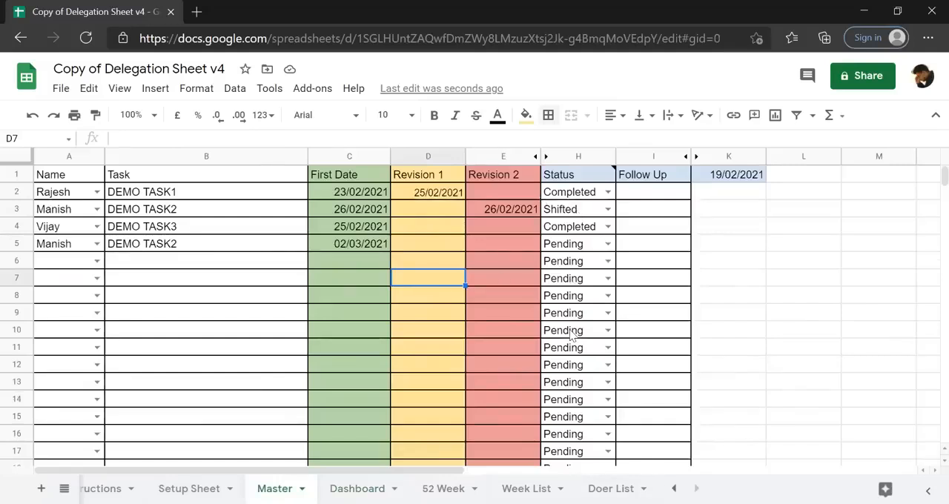
{"action": "left_click", "coordinate": [357, 490]}
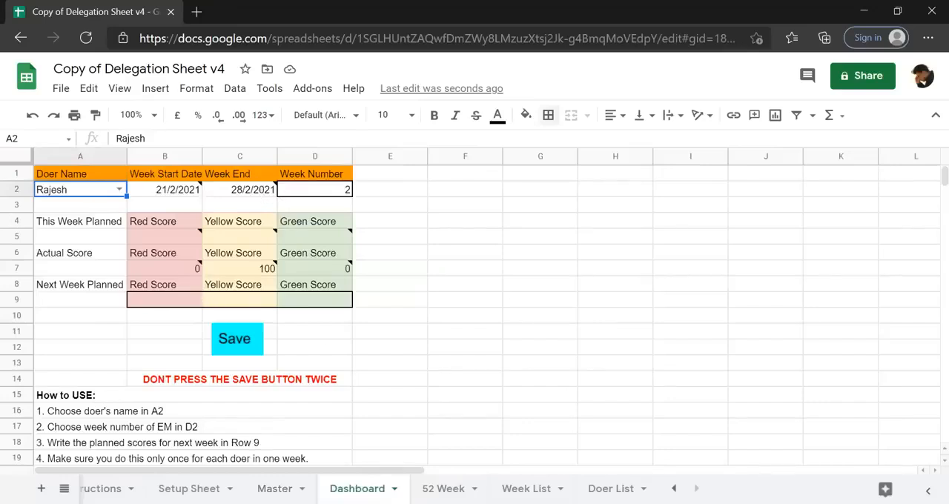
{"action": "left_click", "coordinate": [275, 488]}
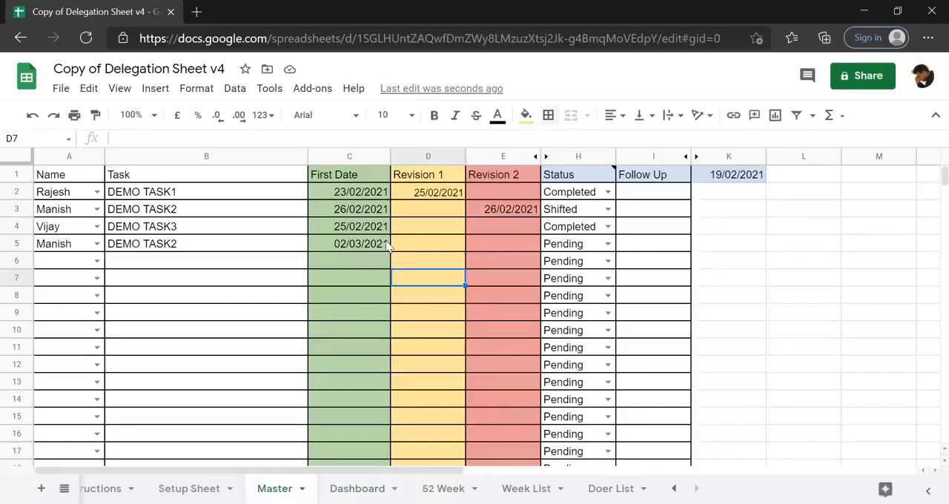
{"action": "left_click", "coordinate": [335, 155]}
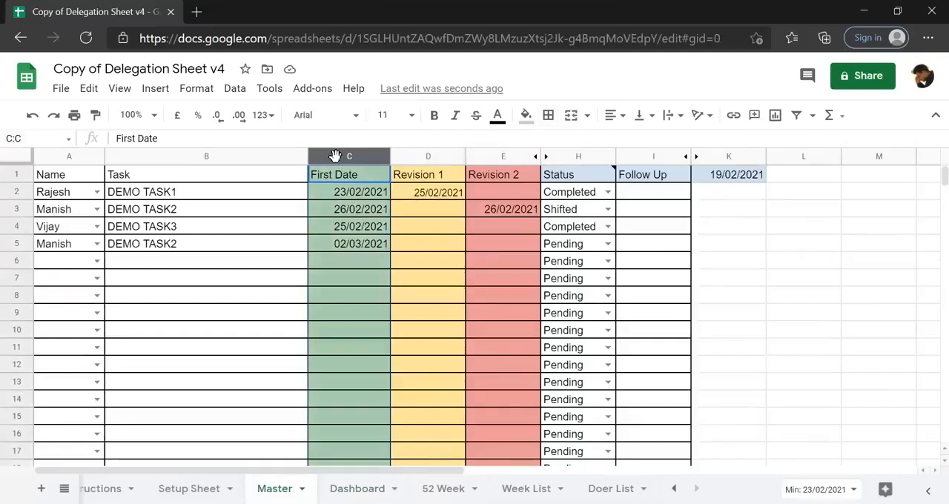
{"action": "left_click", "coordinate": [420, 155]}
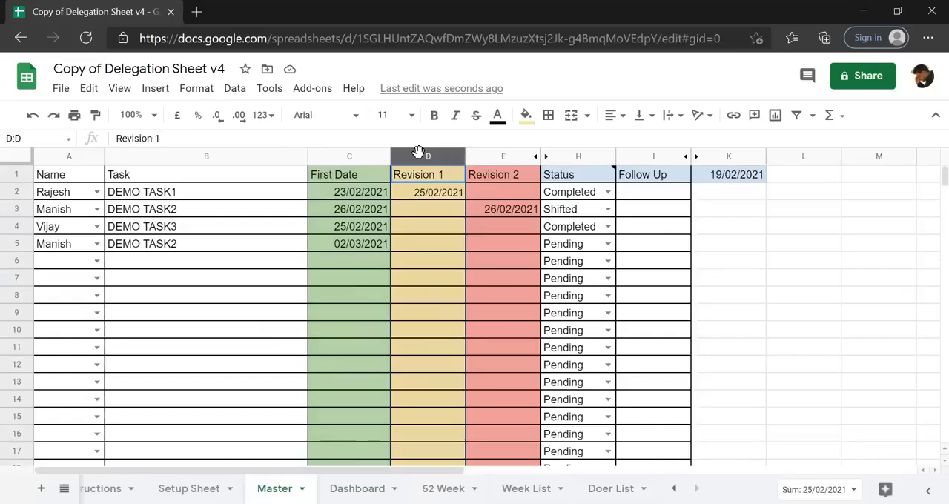
{"action": "left_click", "coordinate": [485, 157]}
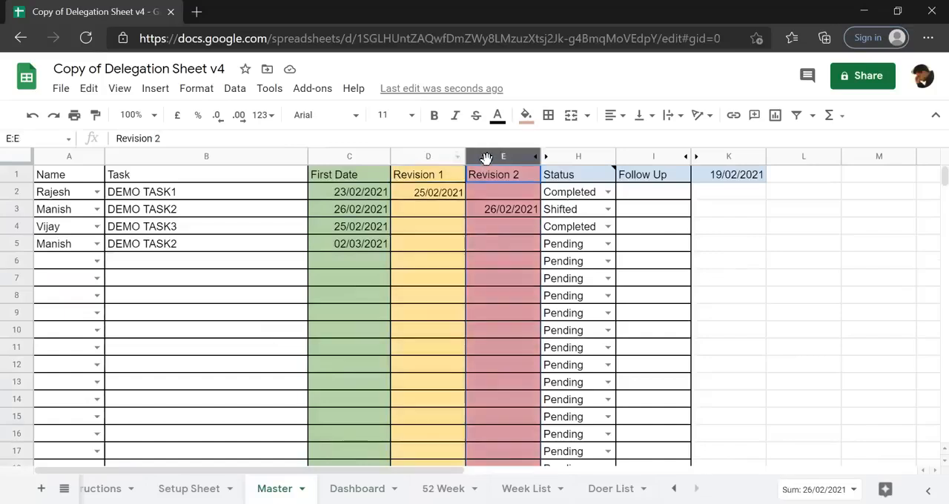
Choose DEMO TASK3's doer as the Doer Name on the Dashboard and check the actual scores.
{"action": "left_click", "coordinate": [357, 489]}
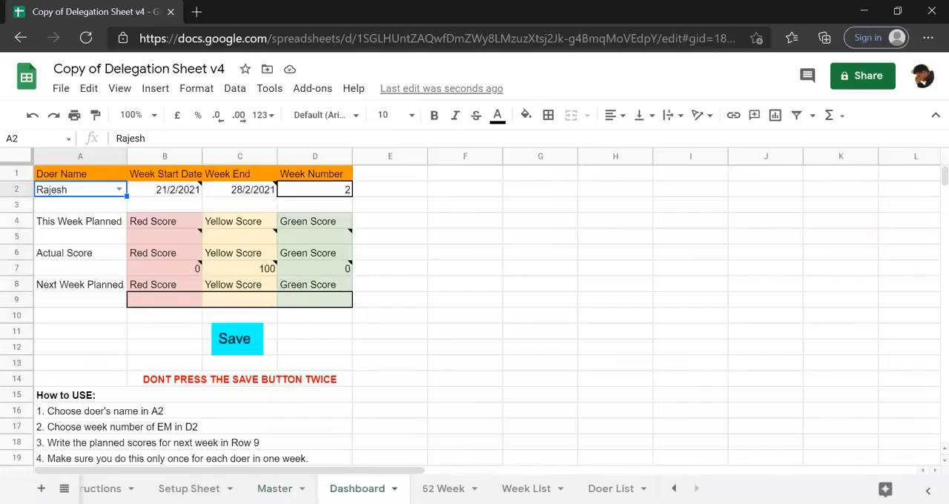
{"action": "left_click", "coordinate": [118, 190]}
{"action": "left_click", "coordinate": [52, 245]}
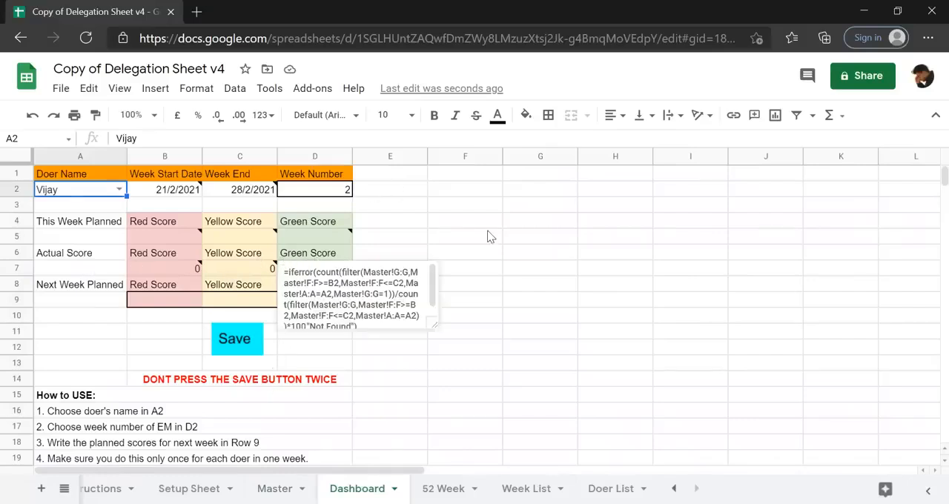
{"action": "left_click", "coordinate": [467, 239]}
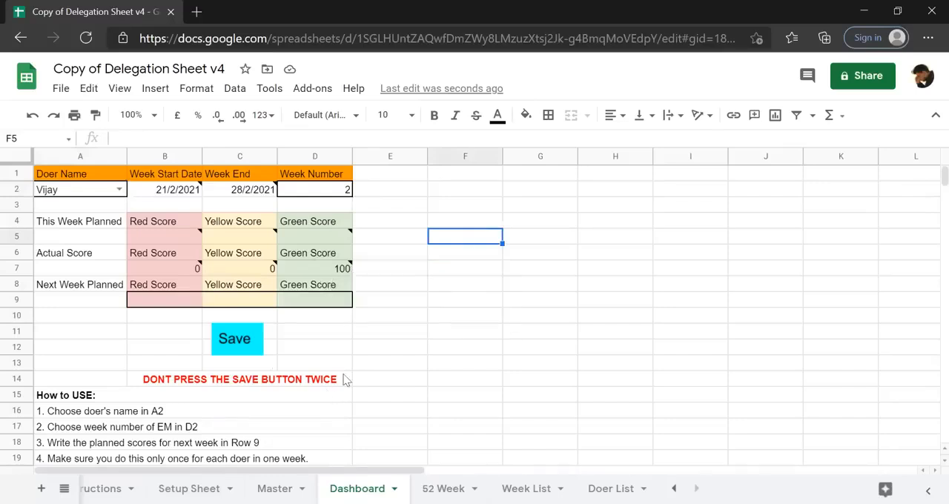
Compare DEMO TASK3's First Date on the Master sheet with its doer's Green Score on the Dashboard.
{"action": "left_click", "coordinate": [293, 490]}
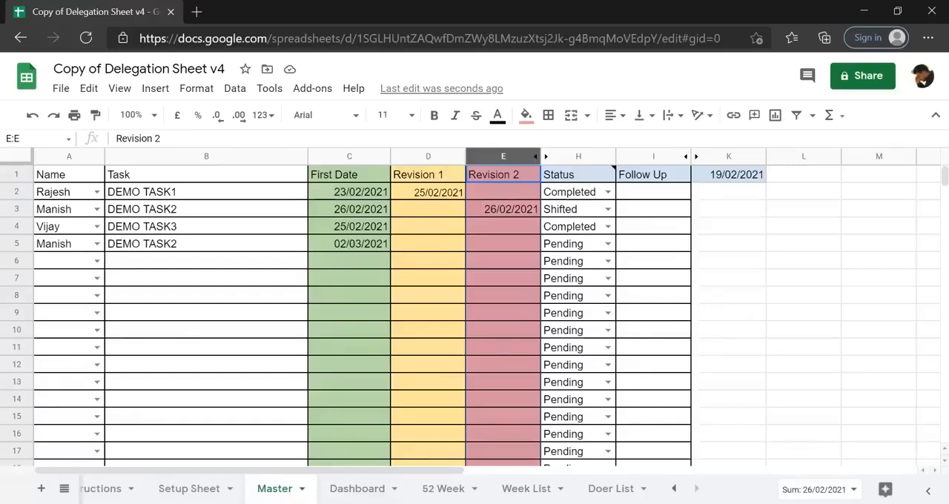
{"action": "left_click", "coordinate": [353, 230]}
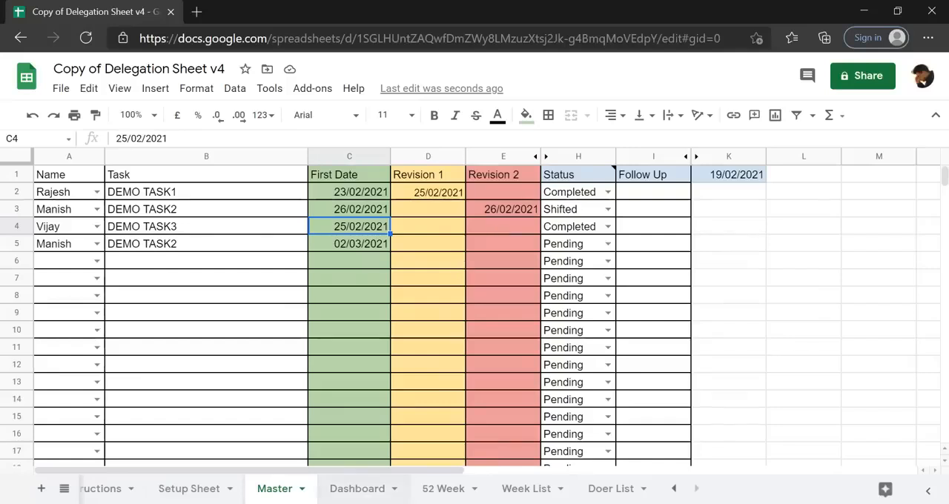
{"action": "left_click", "coordinate": [357, 489]}
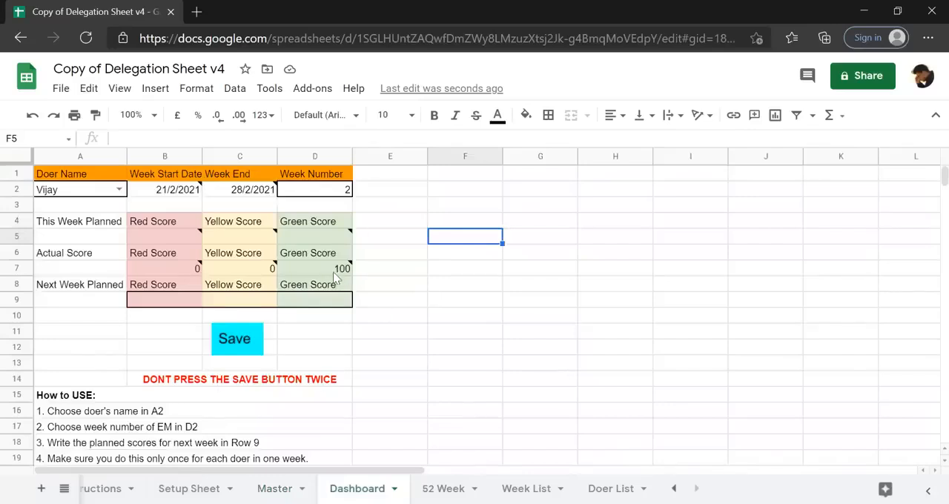
{"action": "mouse_move", "coordinate": [338, 274]}
Set the Dashboard's Doer Name to DEMO TASK2's doer and inspect the actual Red Score in B7.
{"action": "left_click", "coordinate": [119, 190]}
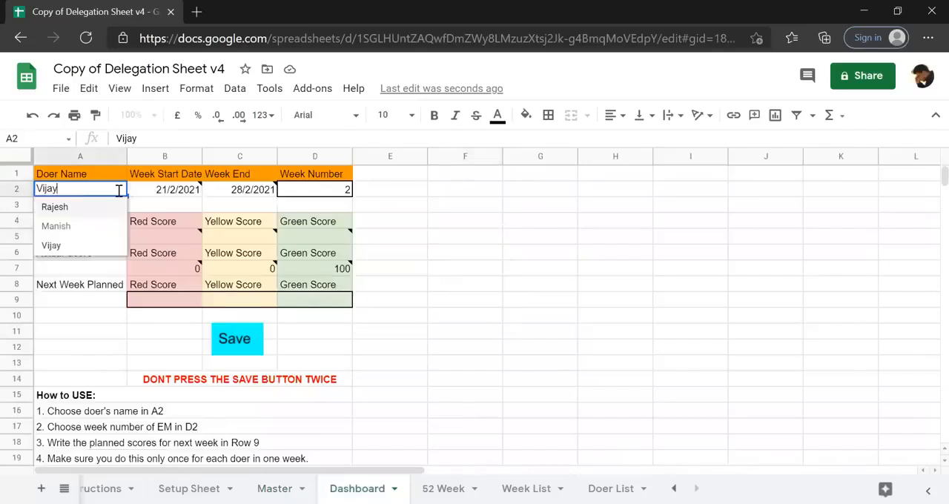
{"action": "left_click", "coordinate": [82, 225]}
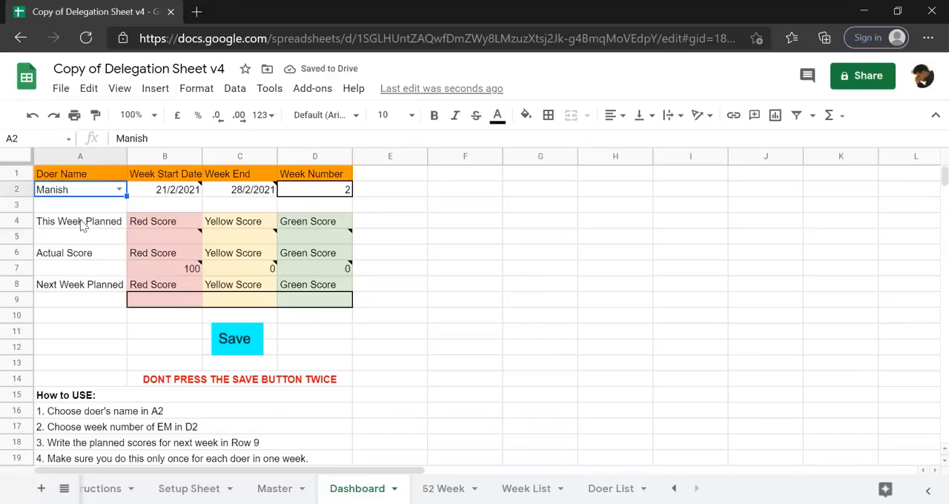
{"action": "left_click", "coordinate": [180, 257]}
{"action": "left_click", "coordinate": [178, 274]}
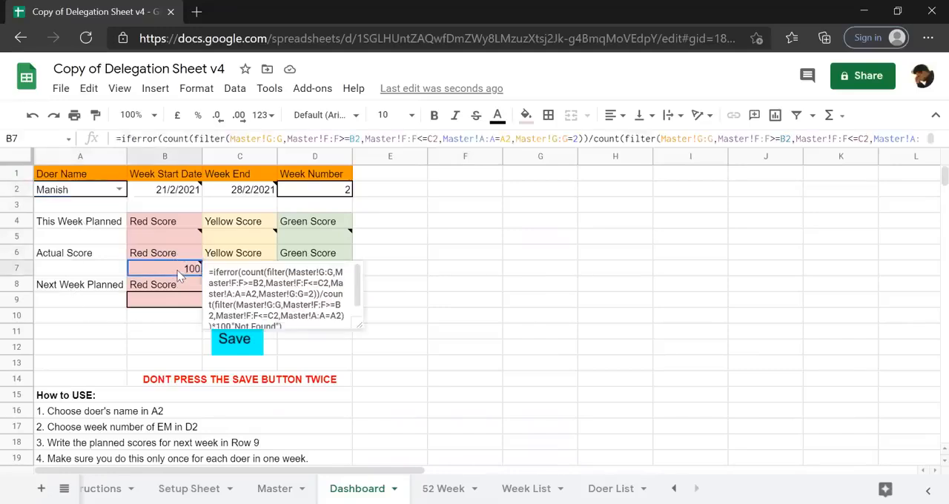
Check DEMO TASK2's First Date and Revision 2 entries in row 3 of the Master sheet against the Dashboard's Red Score.
{"action": "left_click", "coordinate": [282, 489]}
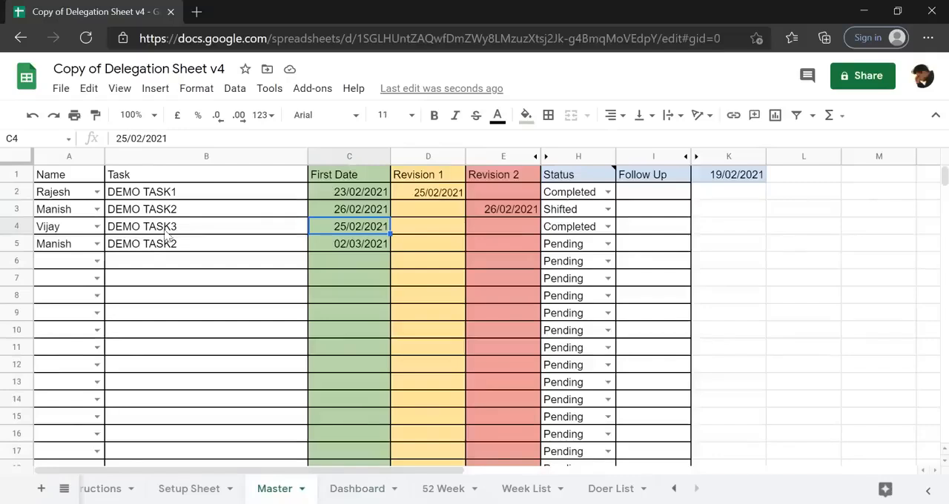
{"action": "left_click", "coordinate": [53, 215]}
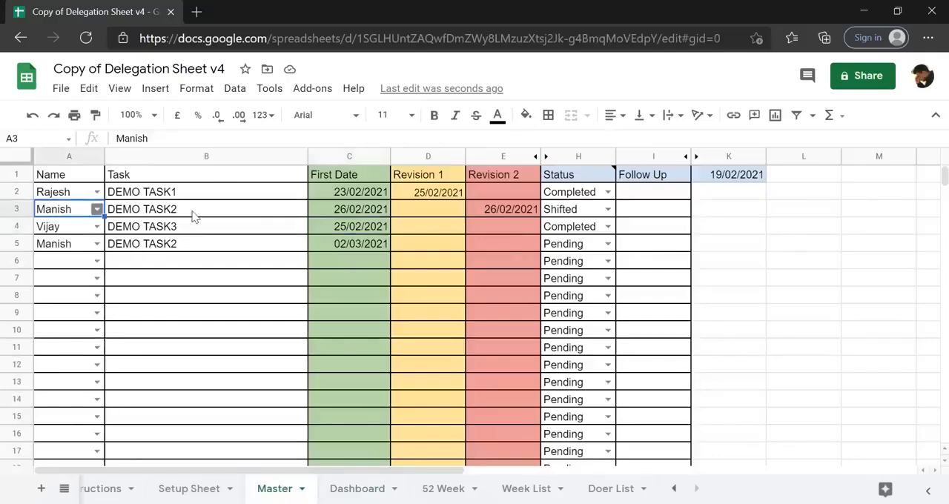
{"action": "left_click", "coordinate": [349, 213]}
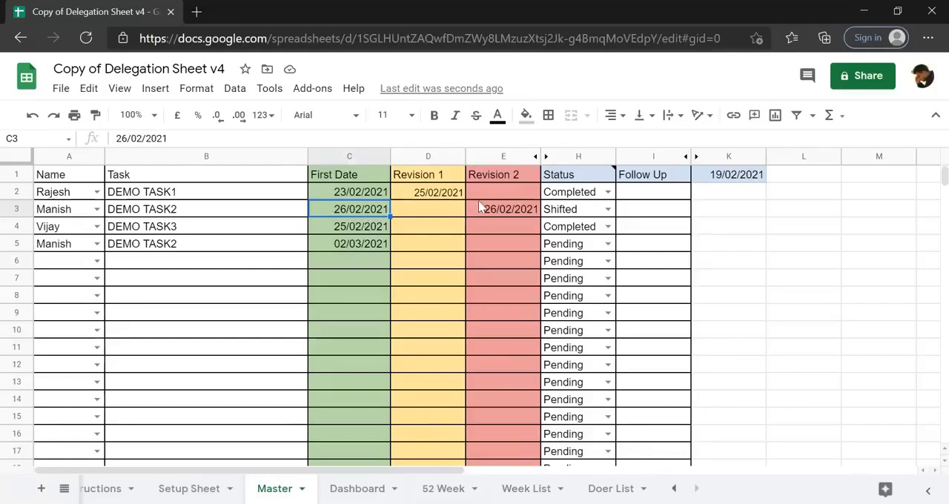
{"action": "left_click", "coordinate": [493, 214]}
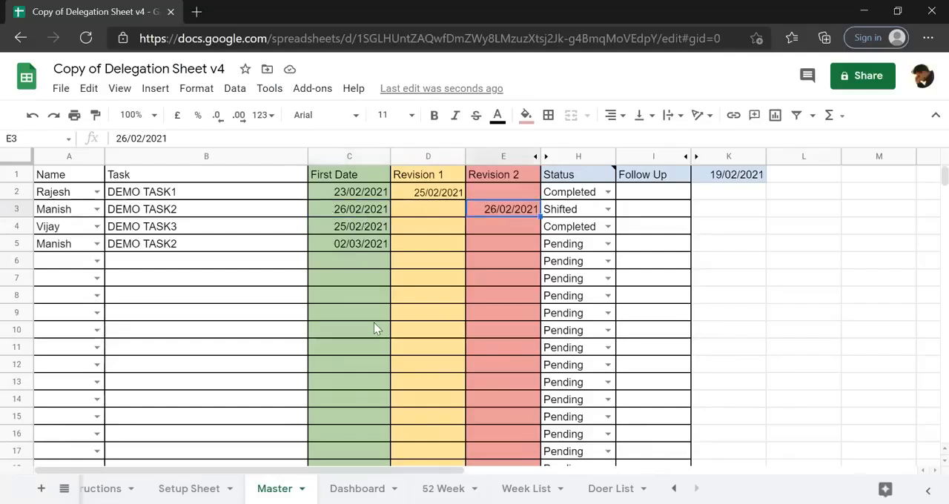
{"action": "left_click", "coordinate": [357, 488]}
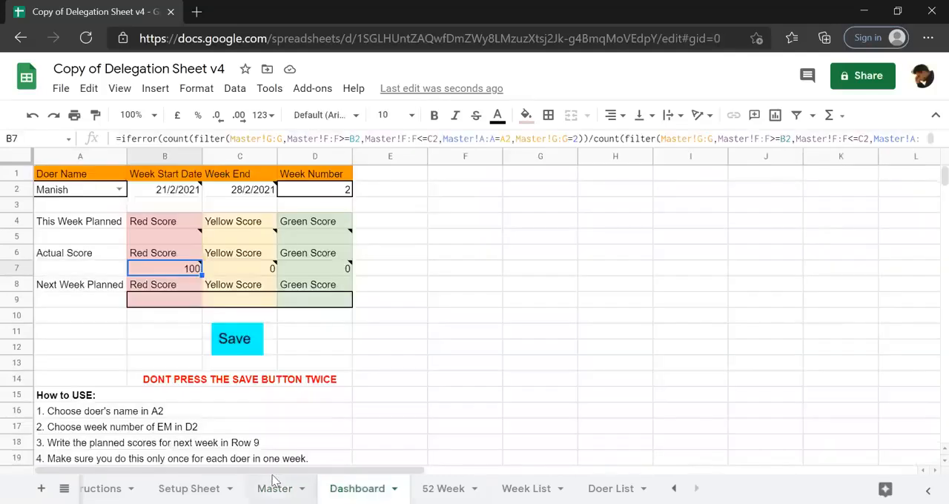
Select the shifted copy of DEMO TASK2 in A5:C5 on the Master sheet.
{"action": "left_click", "coordinate": [275, 486]}
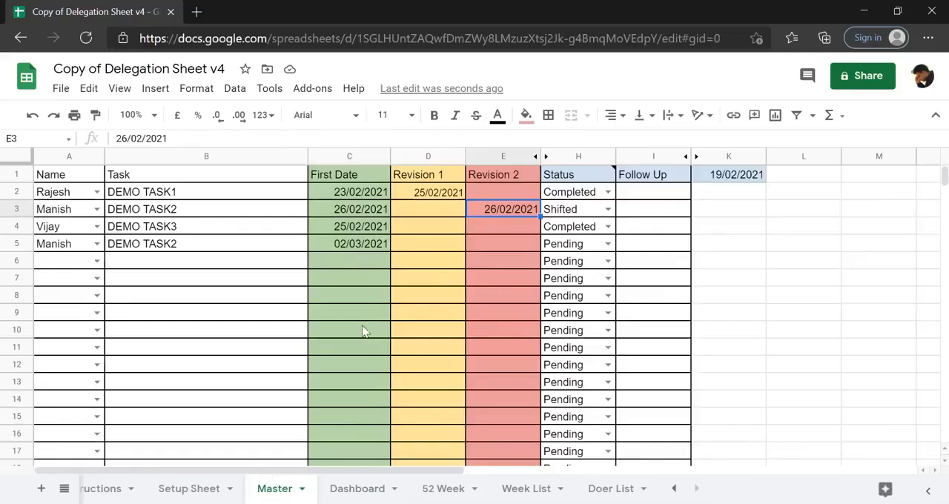
{"action": "left_click", "coordinate": [64, 248]}
{"action": "key", "text": "shift+Right"}
{"action": "key", "text": "shift+Right"}
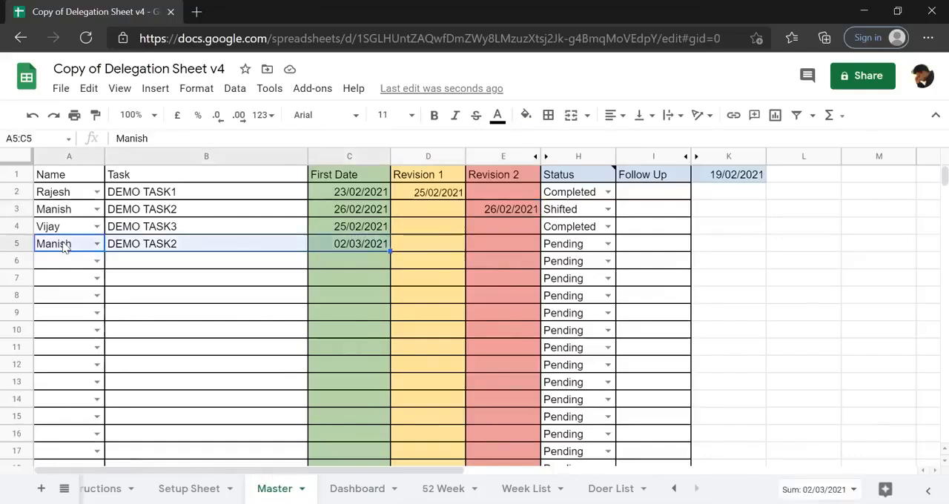
Set the Dashboard's Week Number to 3 and inspect the actual Green Score in D7 for DEMO TASK2's doer.
{"action": "left_click", "coordinate": [371, 487]}
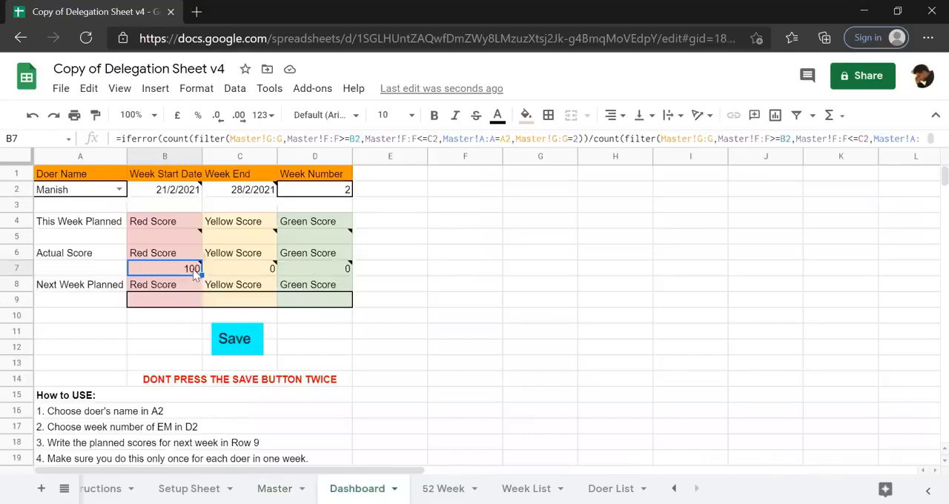
{"action": "left_click", "coordinate": [347, 194]}
{"action": "type", "text": "3"}
{"action": "key", "text": "Return"}
{"action": "key", "text": "Down"}
{"action": "key", "text": "Down"}
{"action": "key", "text": "Down"}
{"action": "key", "text": "Down"}
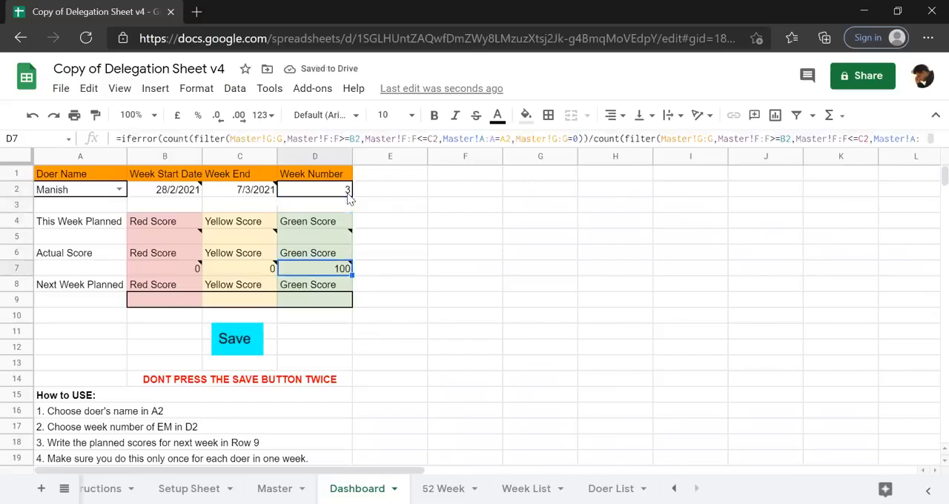
Set the Dashboard's Week Number in D2 to 2 and select the planned Green Score in D5.
{"action": "key", "text": "Up"}
{"action": "key", "text": "Up"}
{"action": "key", "text": "Up"}
{"action": "key", "text": "Up"}
{"action": "key", "text": "Up"}
{"action": "type", "text": "2"}
{"action": "key", "text": "Return"}
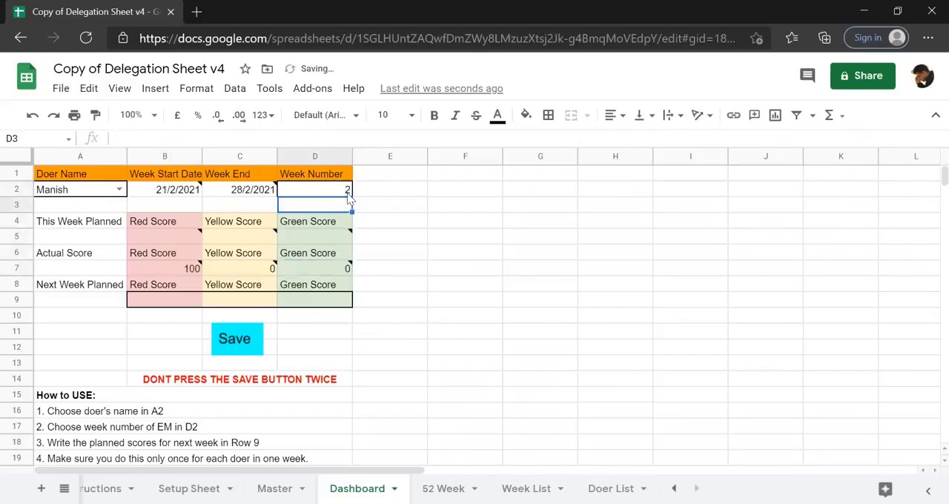
{"action": "key", "text": "Down"}
{"action": "key", "text": "Down"}
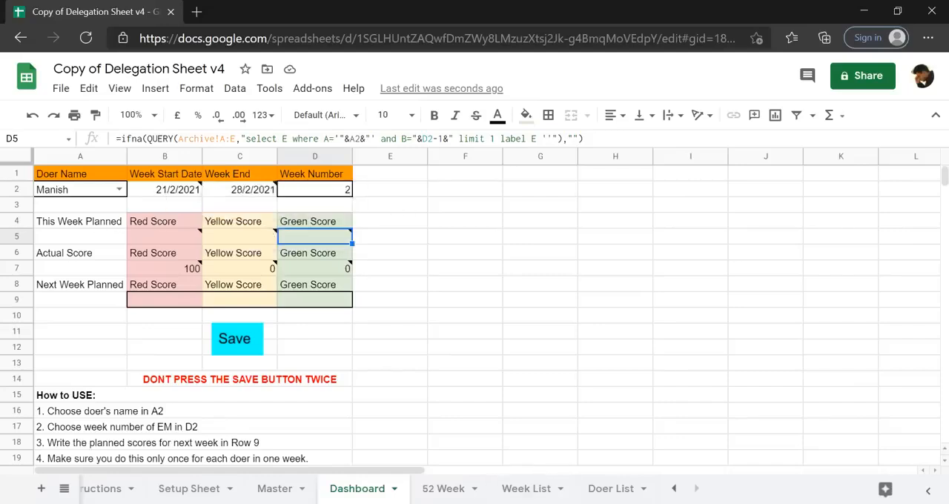
Check the week start dates on the Week List sheet and the task dates on the Master sheet, then return to the Dashboard.
{"action": "left_click", "coordinate": [526, 489]}
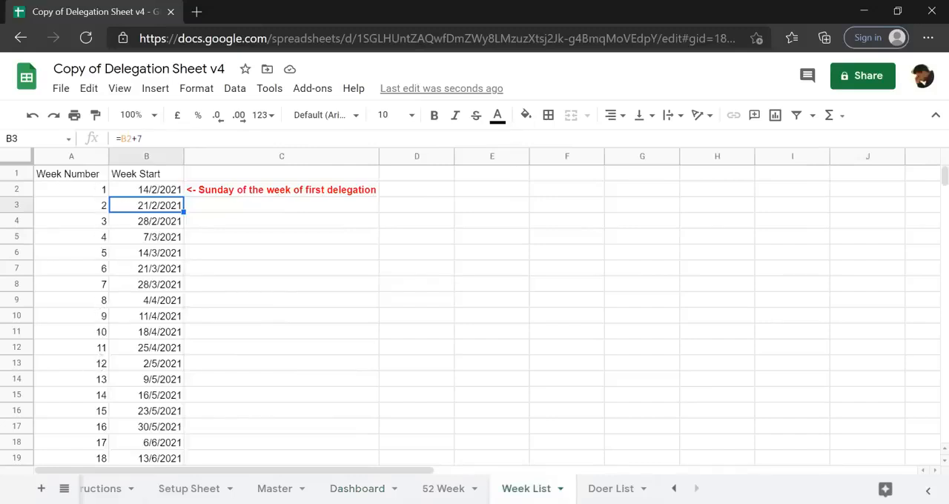
{"action": "left_click", "coordinate": [274, 489]}
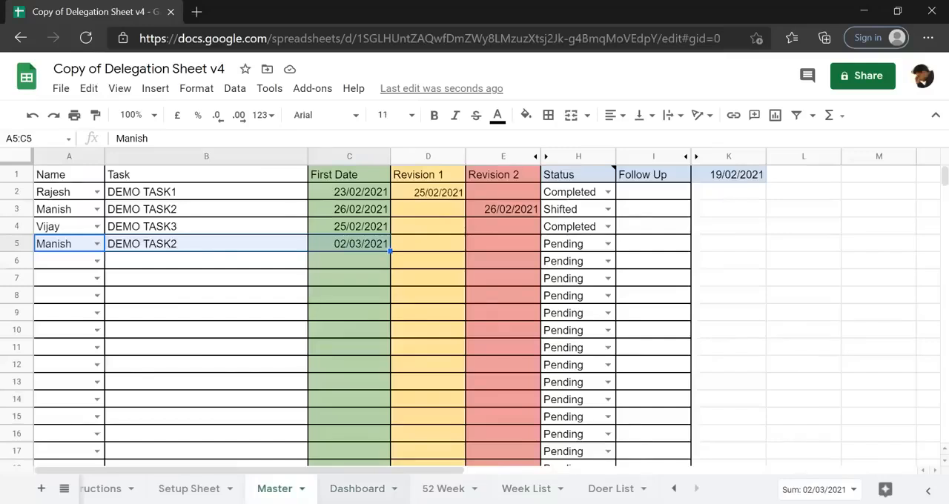
{"action": "left_click", "coordinate": [357, 488]}
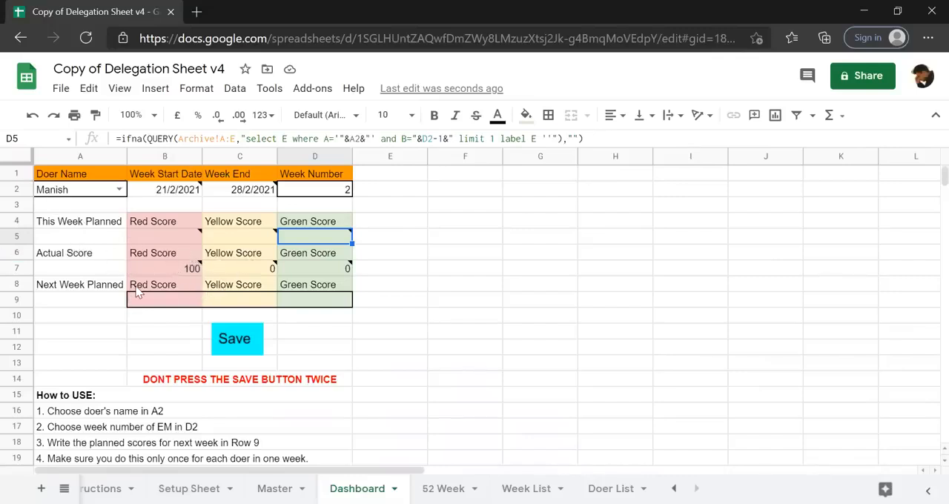
Enter the doer's Next Week Planned scores in row 9 of the Dashboard: Red Score 20 and Green Score 80.
{"action": "mouse_move", "coordinate": [250, 263]}
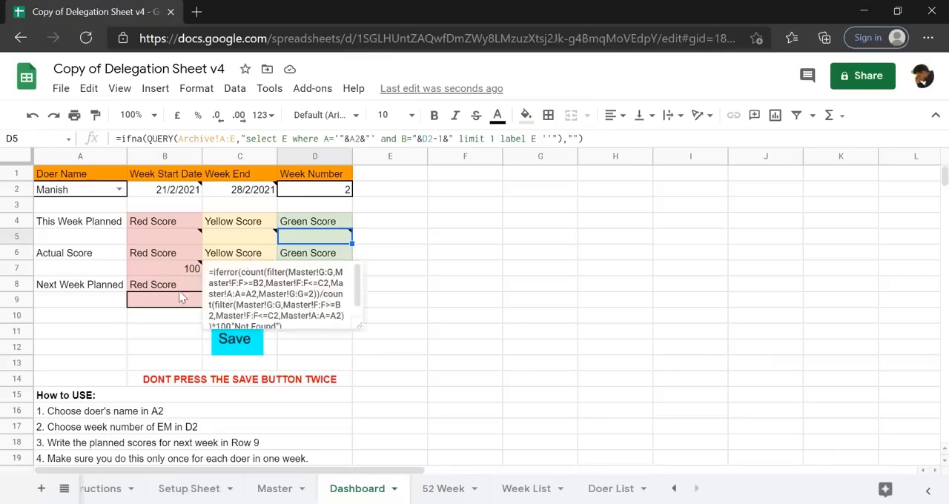
{"action": "left_click", "coordinate": [151, 304]}
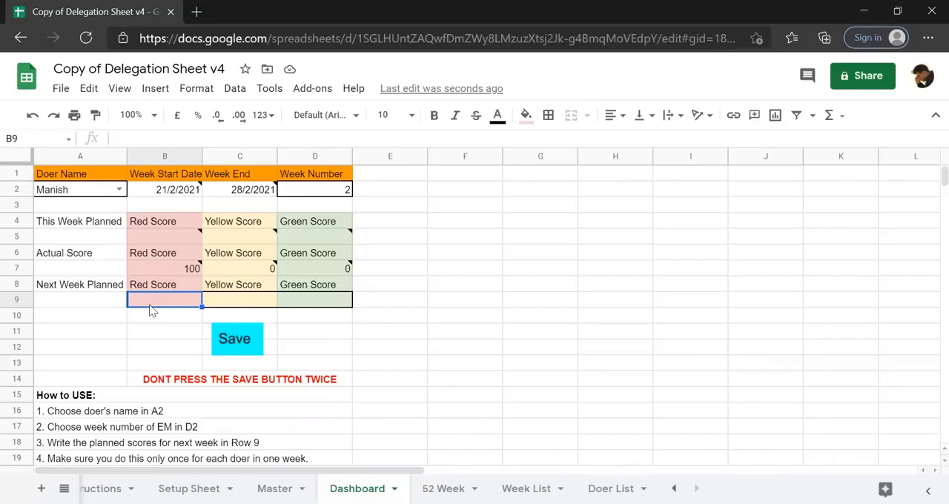
{"action": "type", "text": "20"}
{"action": "key", "text": "Tab"}
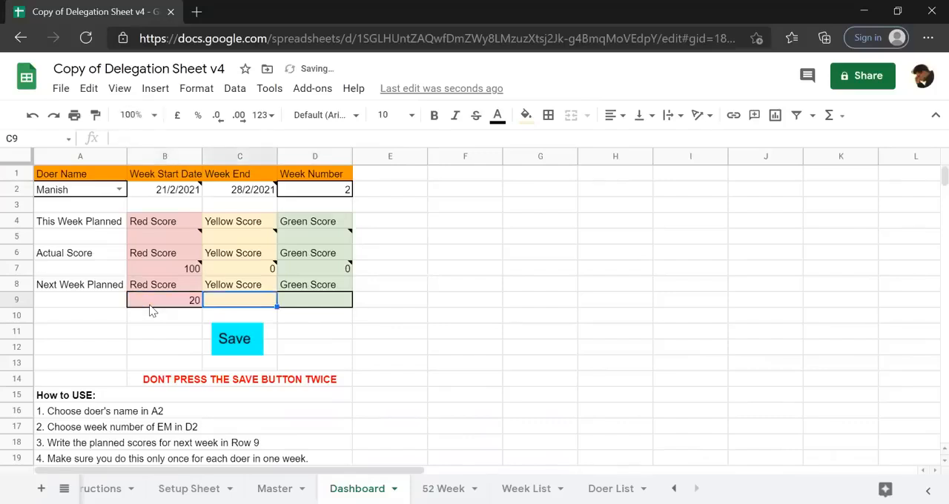
{"action": "key", "text": "Tab"}
{"action": "type", "text": "80"}
{"action": "key", "text": "Return"}
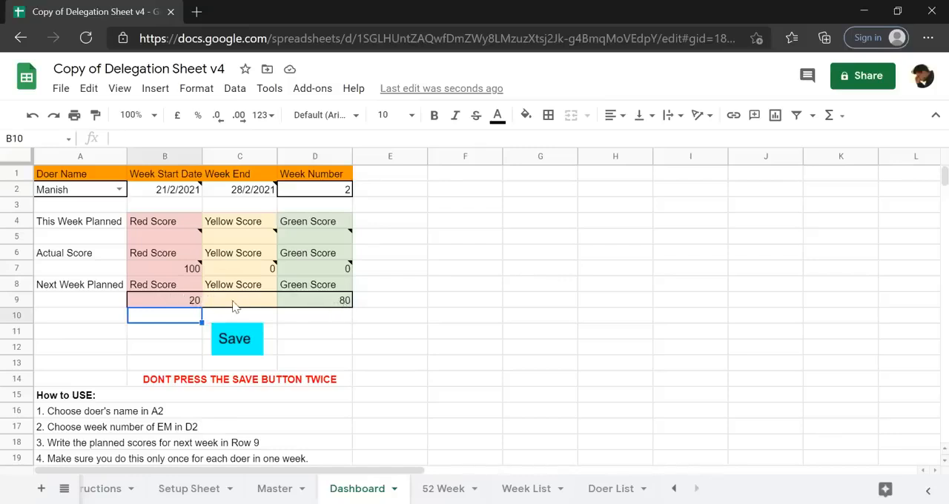
Save the doer's week 2 scores and planned values once, and open the Archive sheet to check the stored record.
{"action": "left_click", "coordinate": [246, 341]}
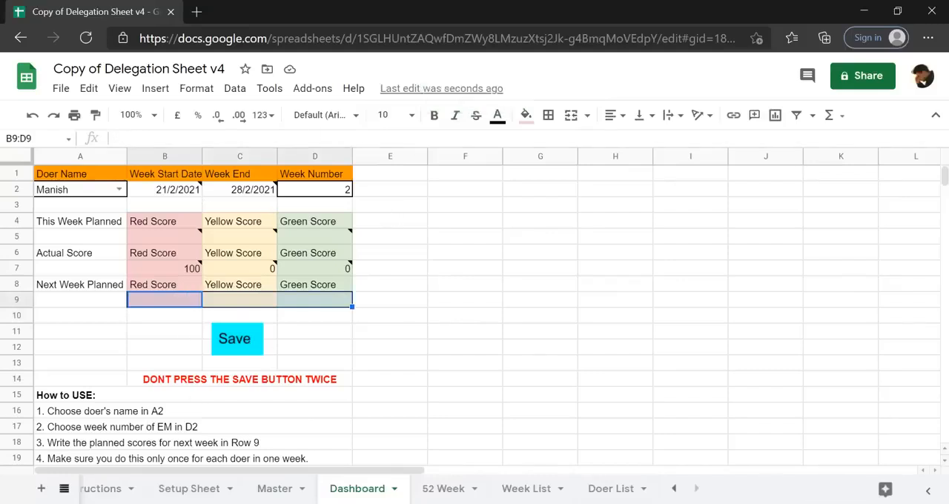
{"action": "left_click", "coordinate": [64, 488]}
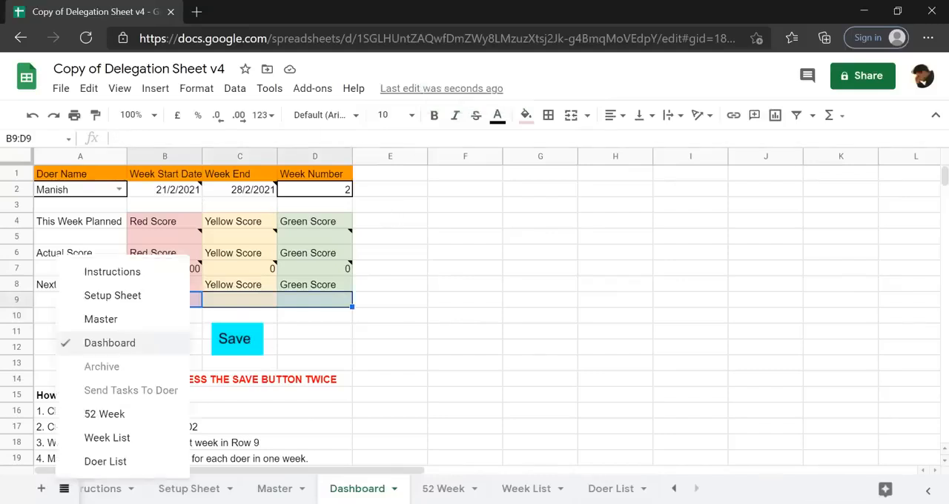
{"action": "left_click", "coordinate": [105, 375]}
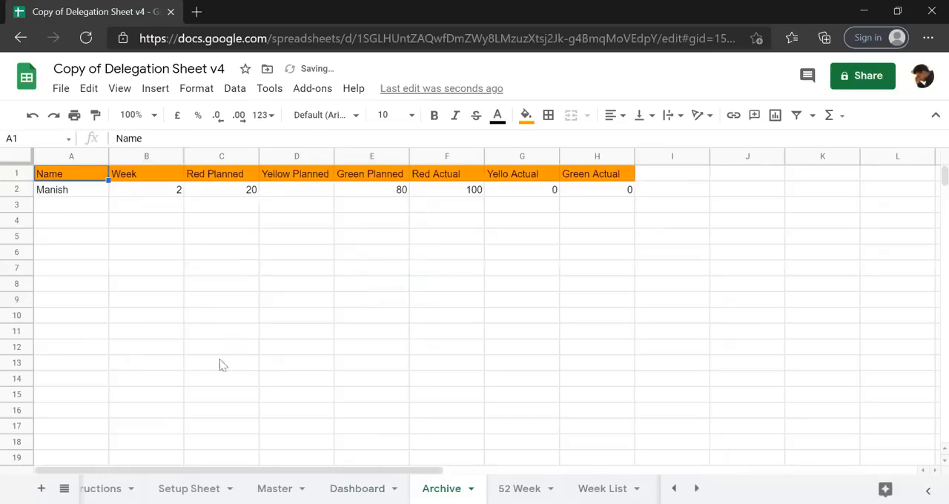
Set the Week Number in D2 on the Dashboard to 3 for the same doer.
{"action": "left_click", "coordinate": [357, 488]}
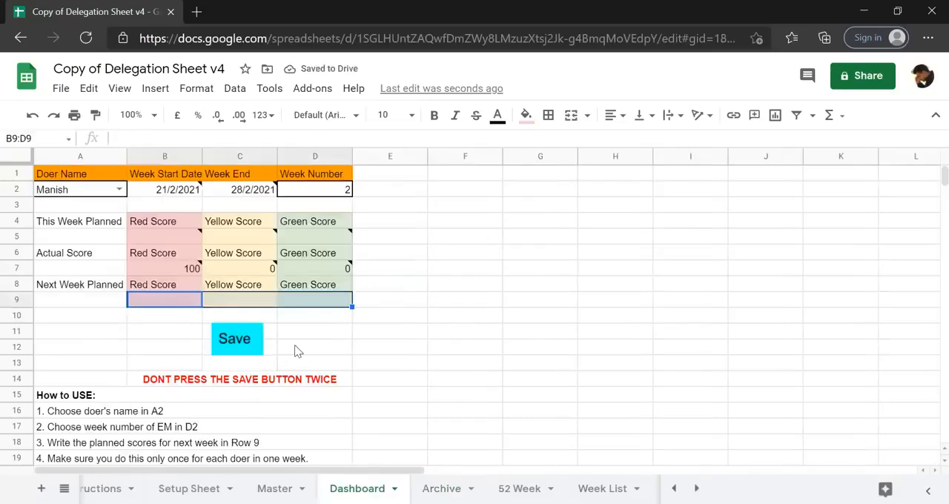
{"action": "left_click", "coordinate": [296, 349]}
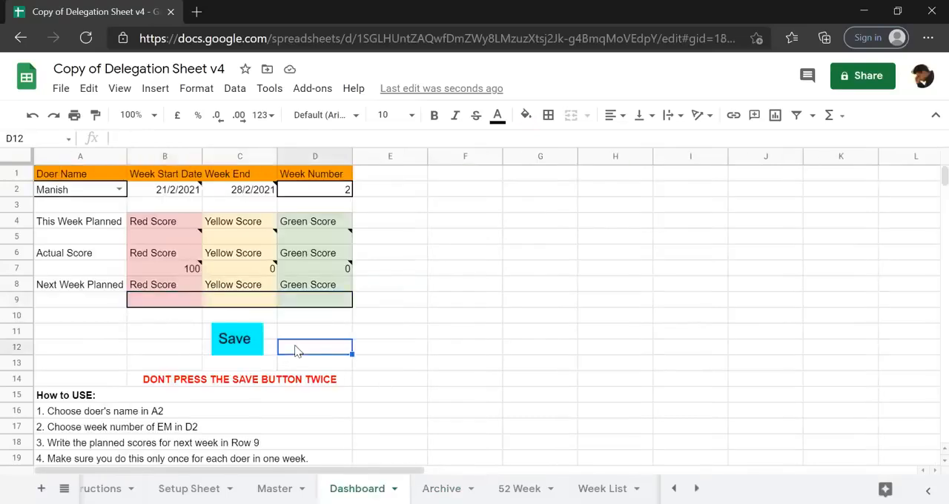
{"action": "left_click", "coordinate": [185, 302]}
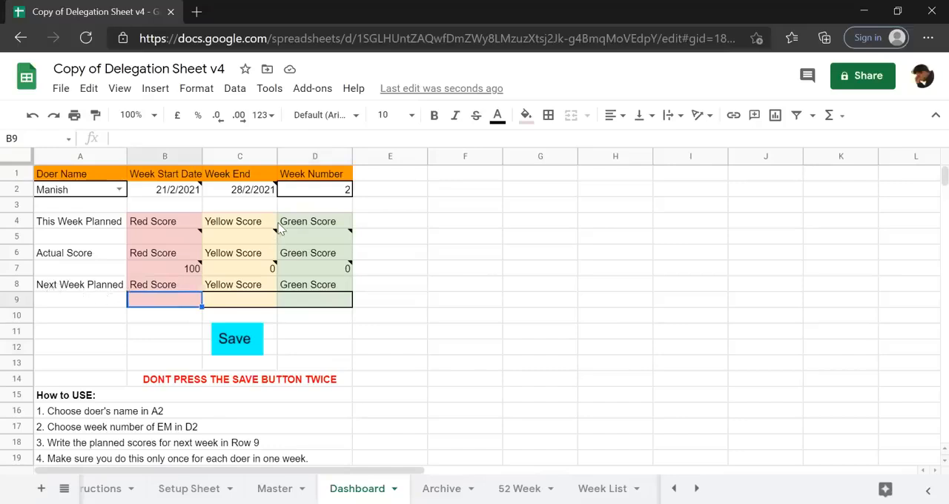
{"action": "left_click", "coordinate": [334, 191]}
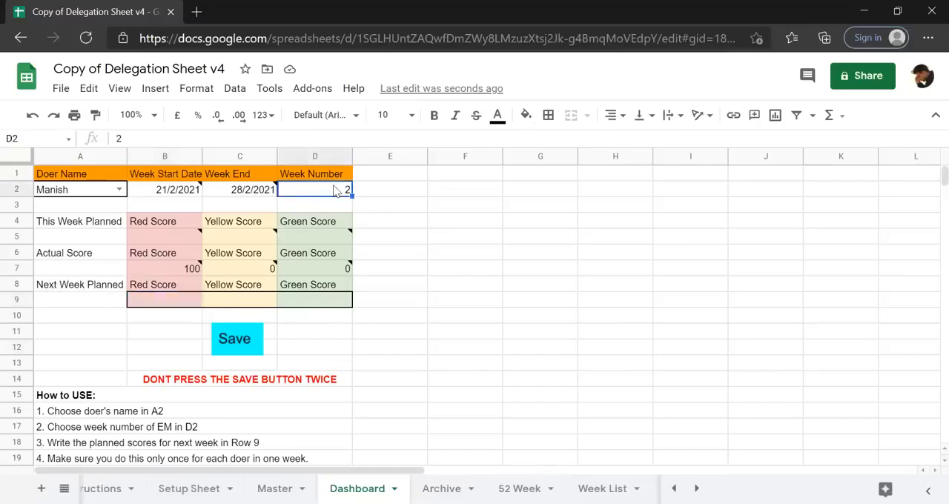
{"action": "type", "text": "3"}
{"action": "key", "text": "Return"}
Inspect the This Week Planned Red and Green Scores in row 5 of the Dashboard against the actual and next-week rows.
{"action": "left_click", "coordinate": [172, 238]}
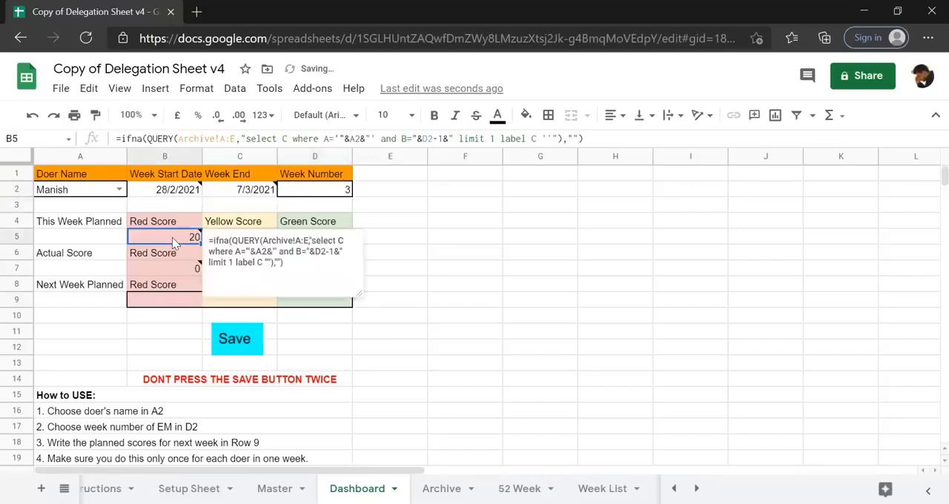
{"action": "left_click", "coordinate": [481, 237]}
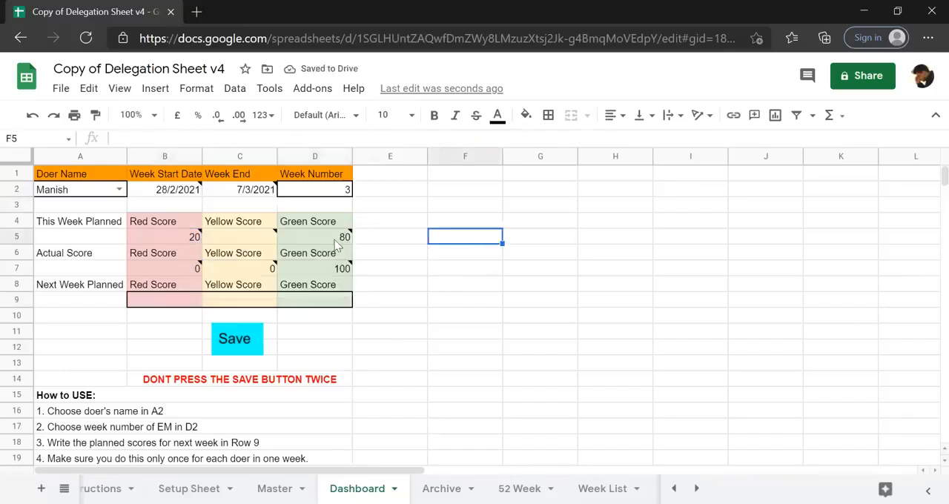
{"action": "left_click", "coordinate": [335, 239]}
{"action": "left_click", "coordinate": [184, 237]}
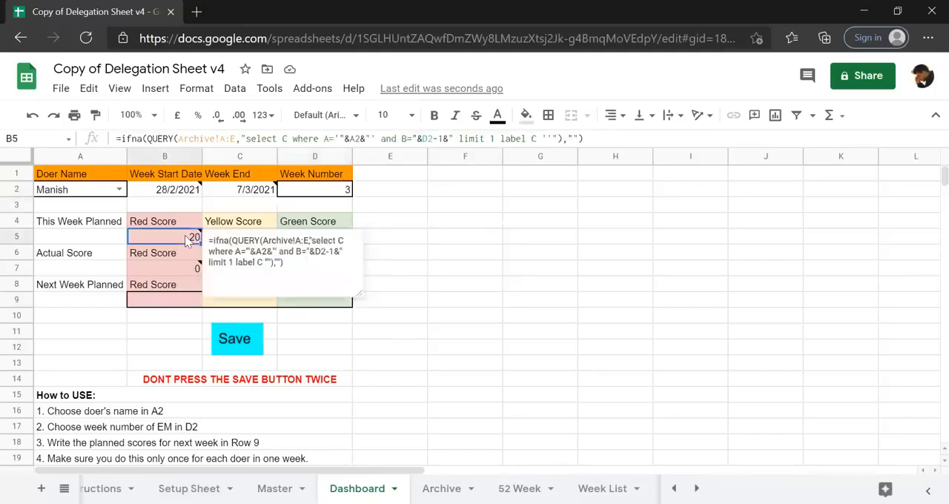
{"action": "left_click", "coordinate": [492, 238]}
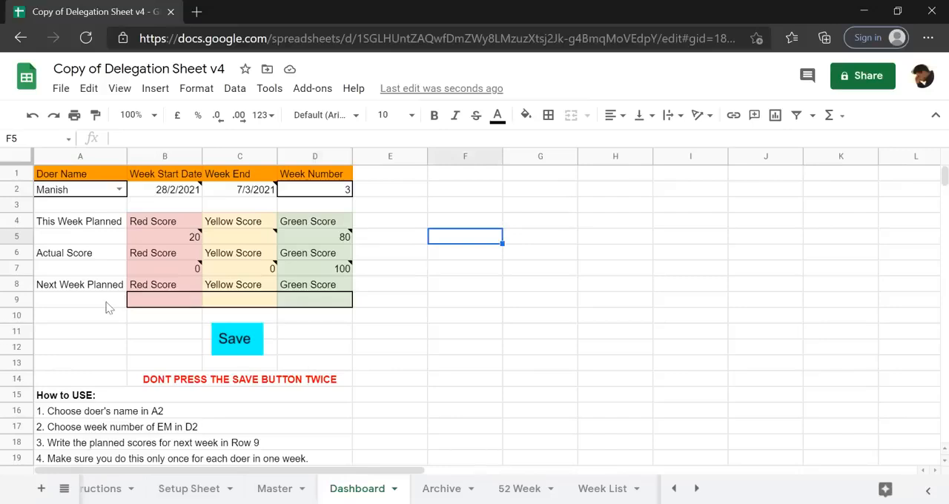
{"action": "mouse_move", "coordinate": [183, 196]}
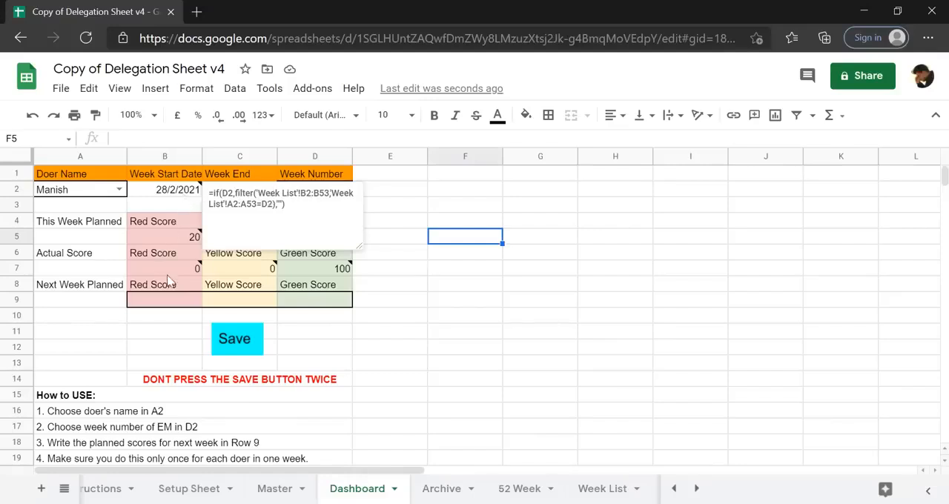
{"action": "left_click", "coordinate": [197, 289]}
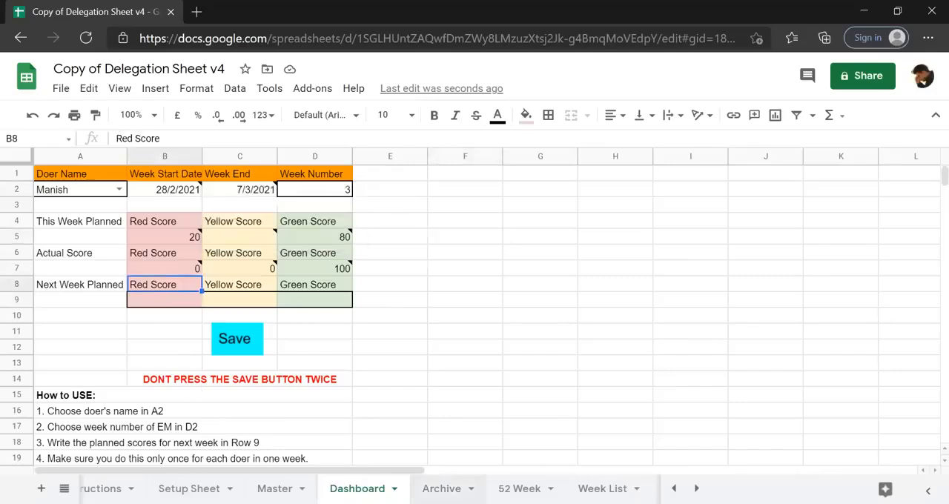
Look over the 52 Week sheet's layout, and review the scores on the Dashboard and the saved record on the Archive sheet.
{"action": "left_click", "coordinate": [519, 488]}
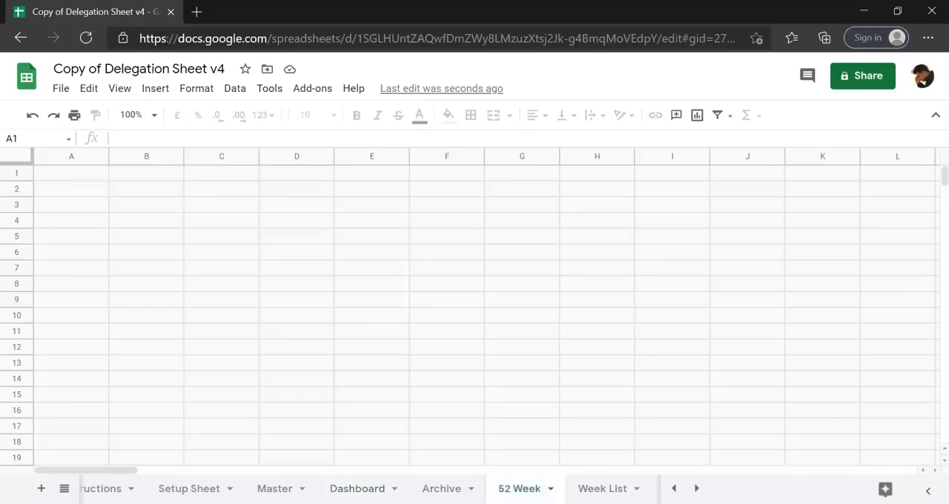
{"action": "left_click", "coordinate": [253, 356]}
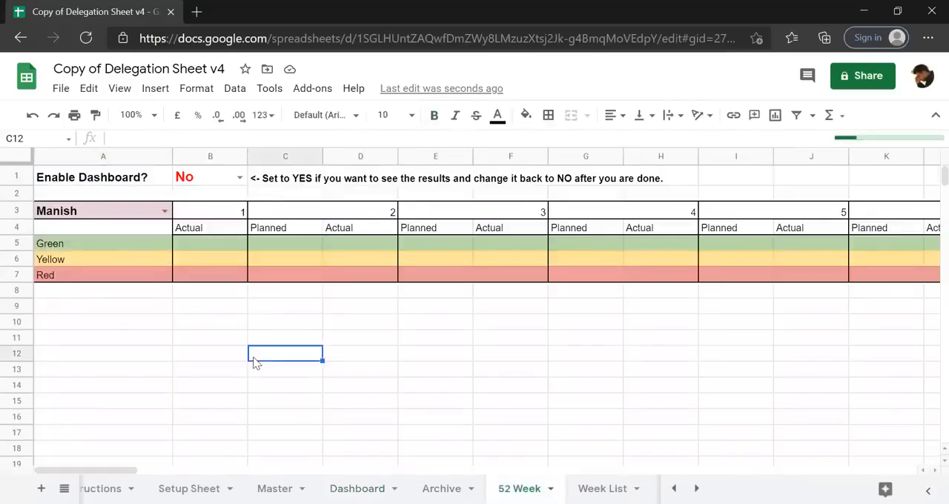
{"action": "left_click", "coordinate": [358, 489]}
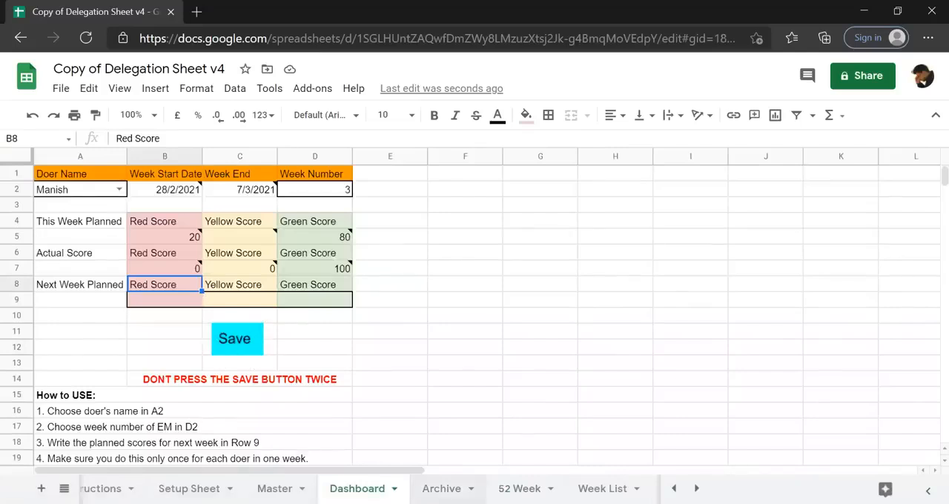
{"action": "left_click", "coordinate": [441, 488]}
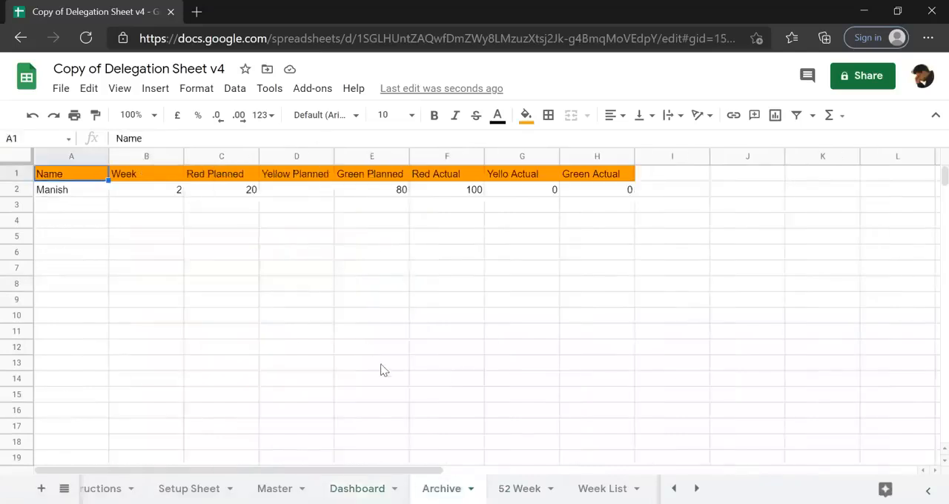
Set Enable Dashboard? in B1 of the 52 Week sheet to Yes.
{"action": "left_click", "coordinate": [519, 489]}
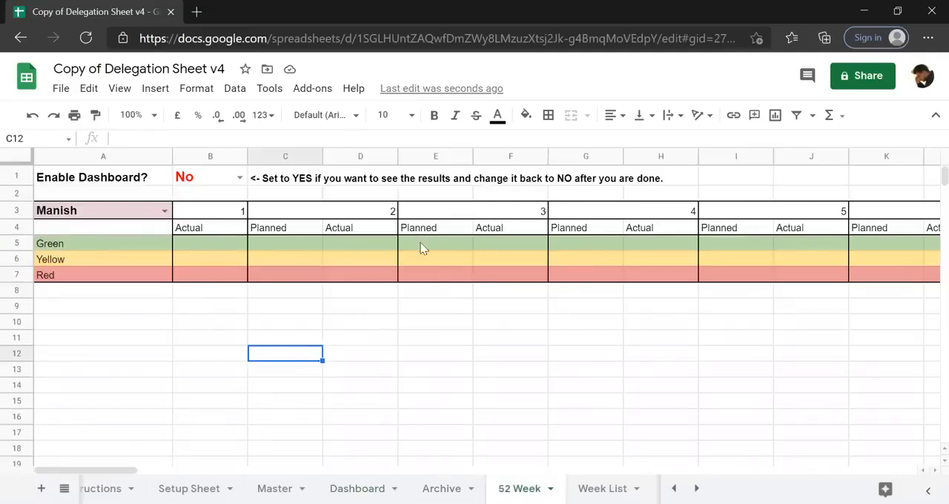
{"action": "left_click", "coordinate": [239, 191]}
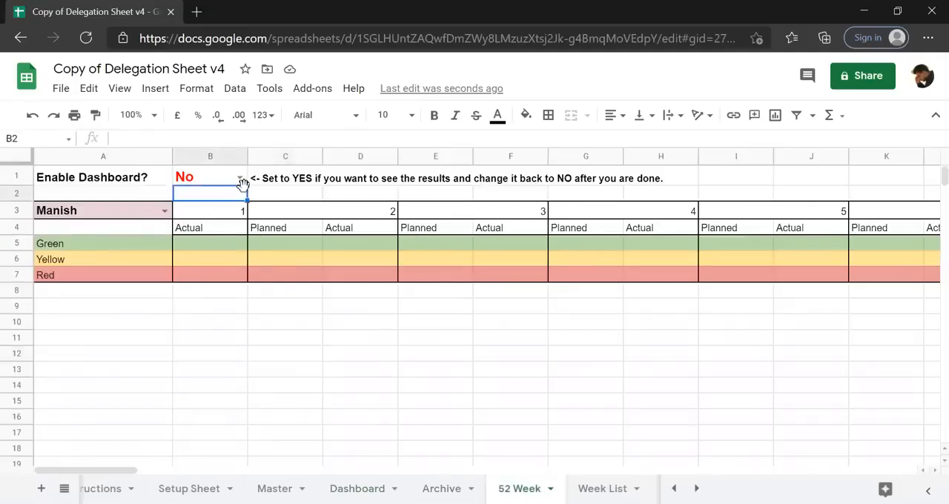
{"action": "left_click", "coordinate": [240, 178]}
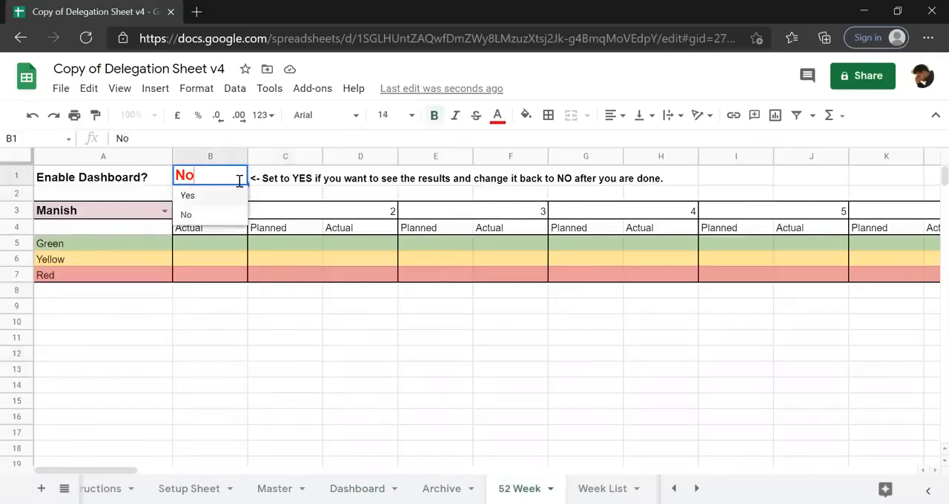
{"action": "left_click", "coordinate": [194, 194]}
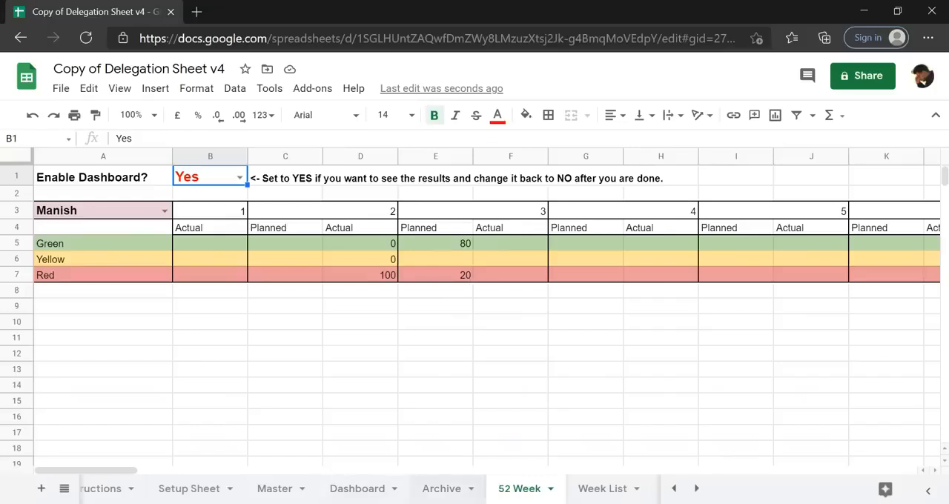
Check the saved record on the Archive sheet, and set Enable Dashboard? in B1 of the 52 Week sheet to No.
{"action": "left_click", "coordinate": [442, 489]}
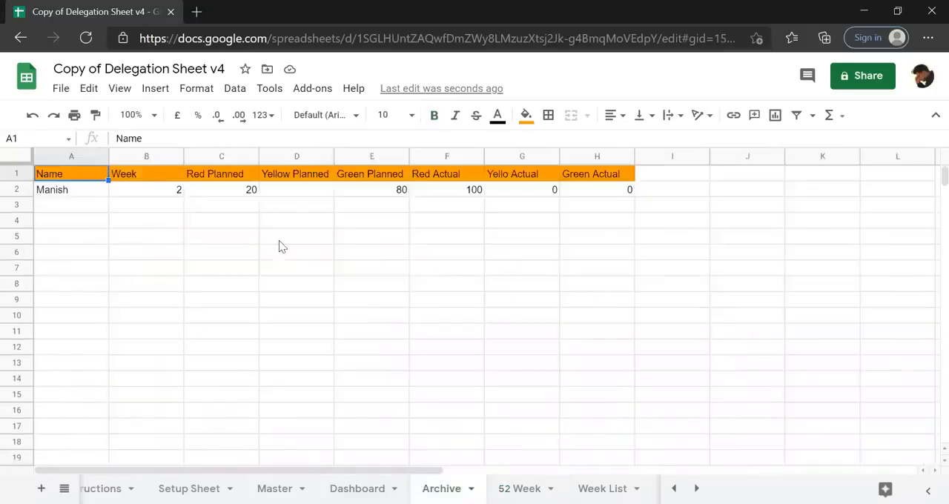
{"action": "left_click", "coordinate": [522, 489]}
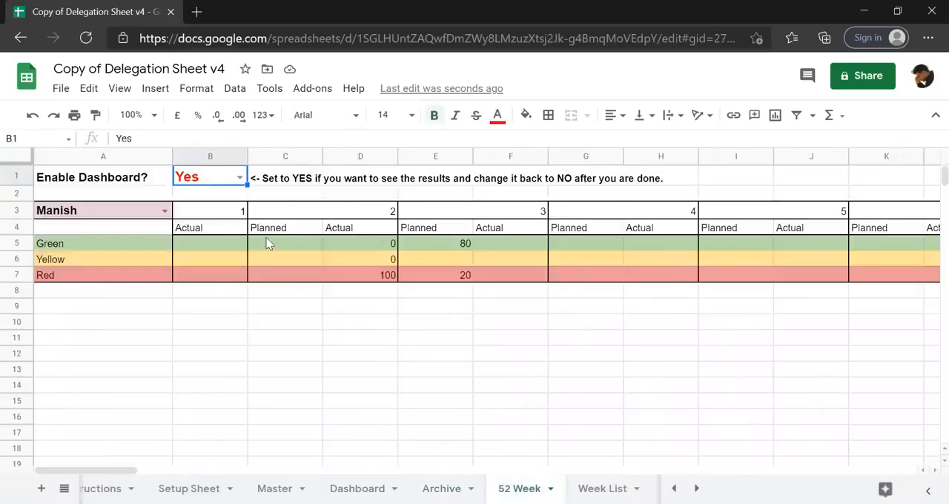
{"action": "left_click", "coordinate": [165, 210]}
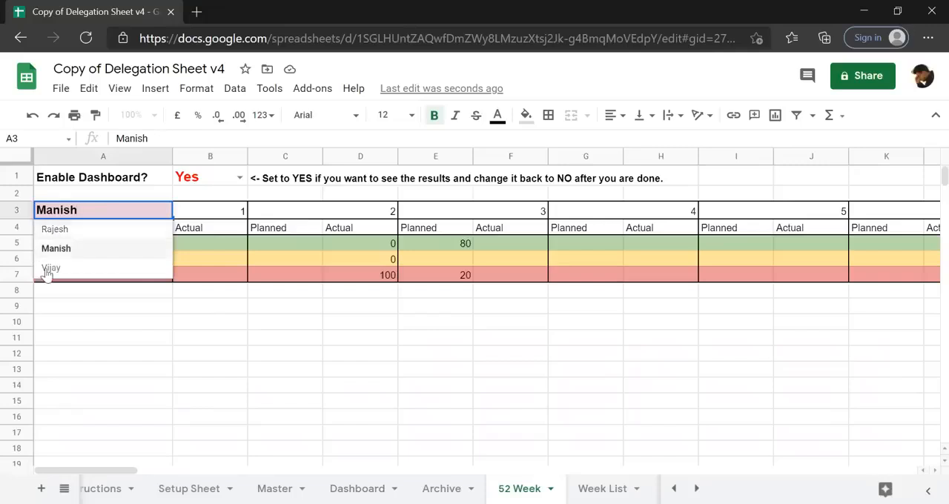
{"action": "left_click", "coordinate": [212, 182]}
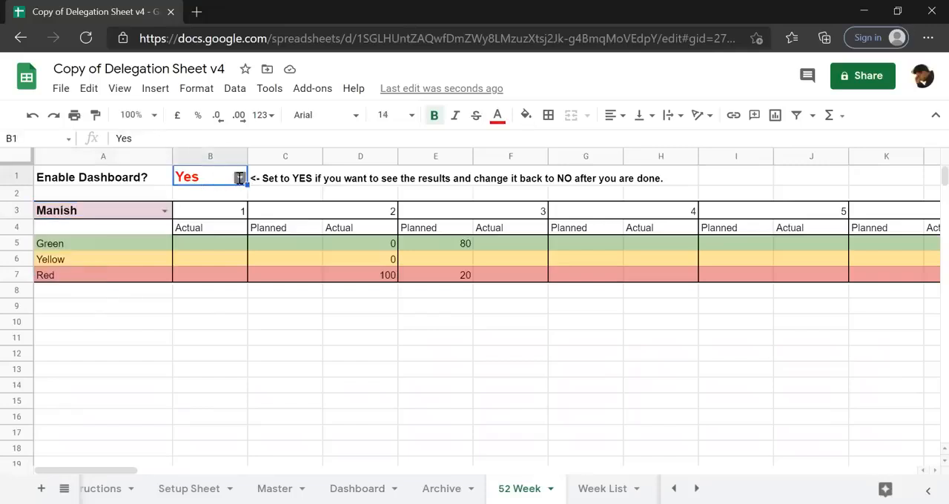
{"action": "left_click", "coordinate": [239, 178]}
{"action": "left_click", "coordinate": [205, 213]}
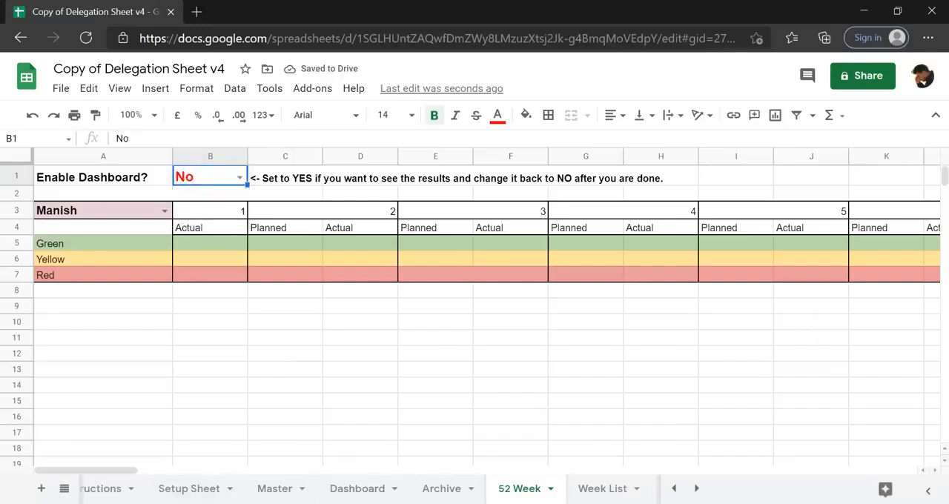
Review the mail time section on the Setup Sheet and the task entries on the Master sheet.
{"action": "left_click", "coordinate": [189, 489]}
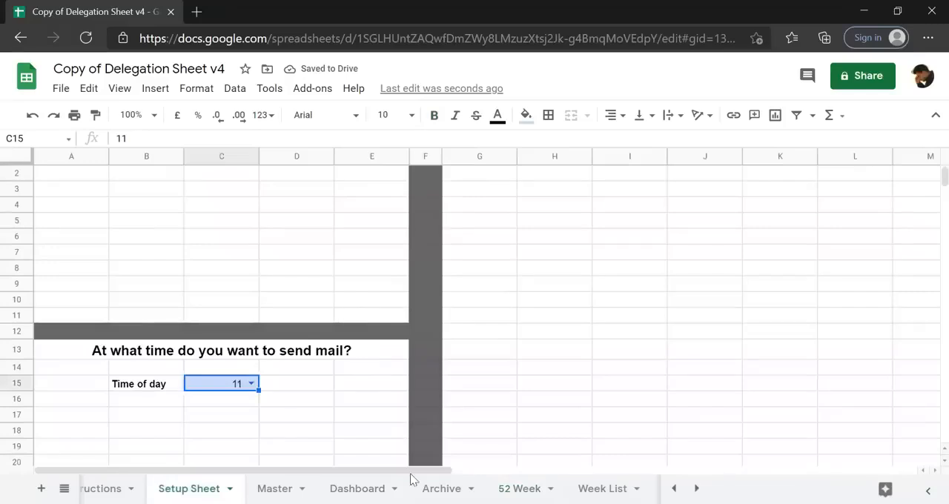
{"action": "scroll", "coordinate": [356, 272], "scroll_direction": "down", "scroll_amount": 3}
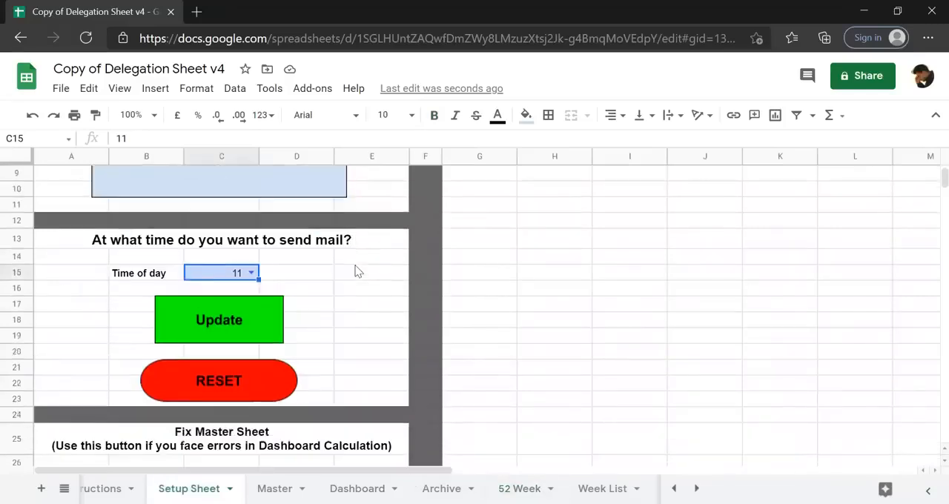
{"action": "left_click", "coordinate": [274, 488]}
{"action": "left_click", "coordinate": [429, 157]}
{"action": "left_click", "coordinate": [407, 249]}
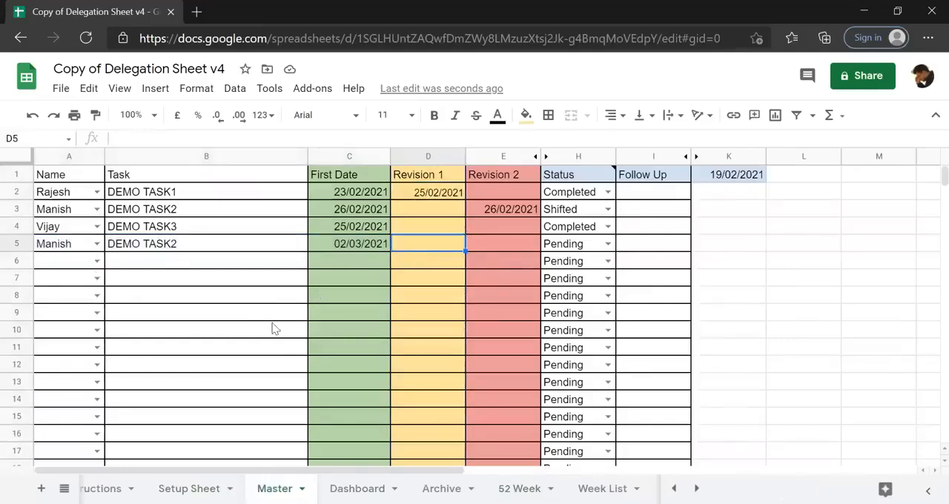
{"action": "left_click", "coordinate": [240, 347]}
{"action": "key", "text": "ctrl+Up"}
{"action": "key", "text": "ctrl+Up"}
{"action": "key", "text": "Down"}
{"action": "key", "text": "Down"}
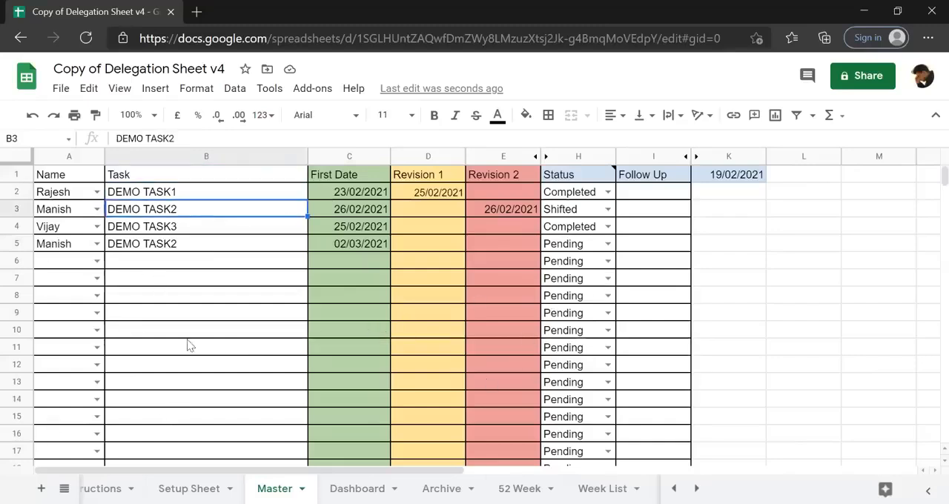
Assign row 6 of the Master sheet to the same doer as row 5, and enter DEMO TASK5 as its task.
{"action": "mouse_move", "coordinate": [549, 161]}
{"action": "left_click", "coordinate": [346, 261]}
{"action": "left_click", "coordinate": [63, 261]}
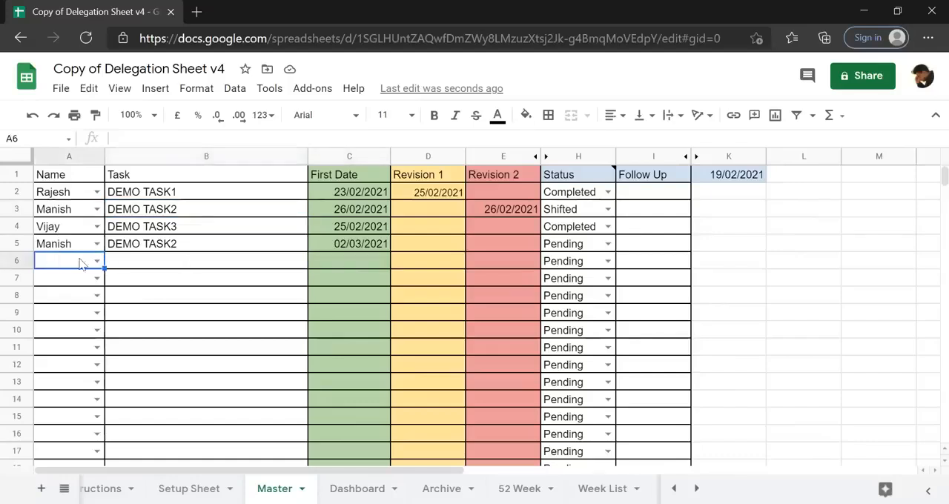
{"action": "left_click", "coordinate": [96, 261]}
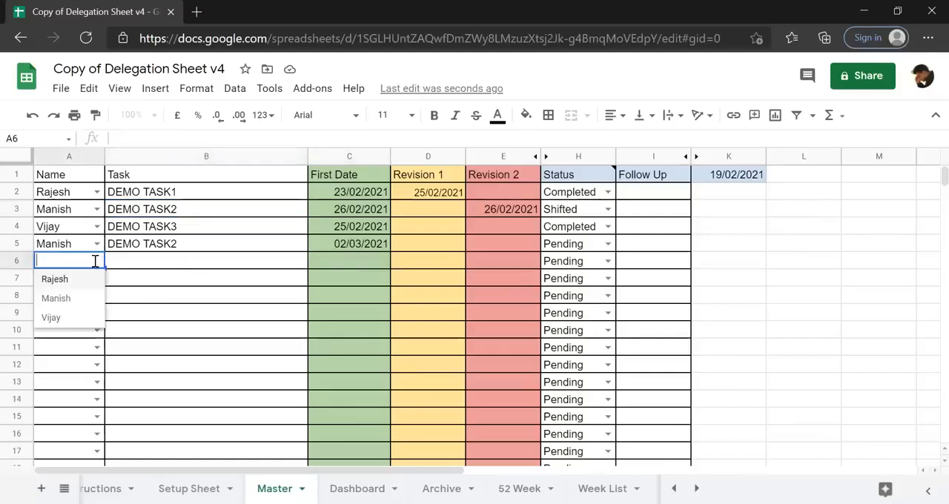
{"action": "left_click", "coordinate": [79, 297]}
{"action": "left_click", "coordinate": [166, 267]}
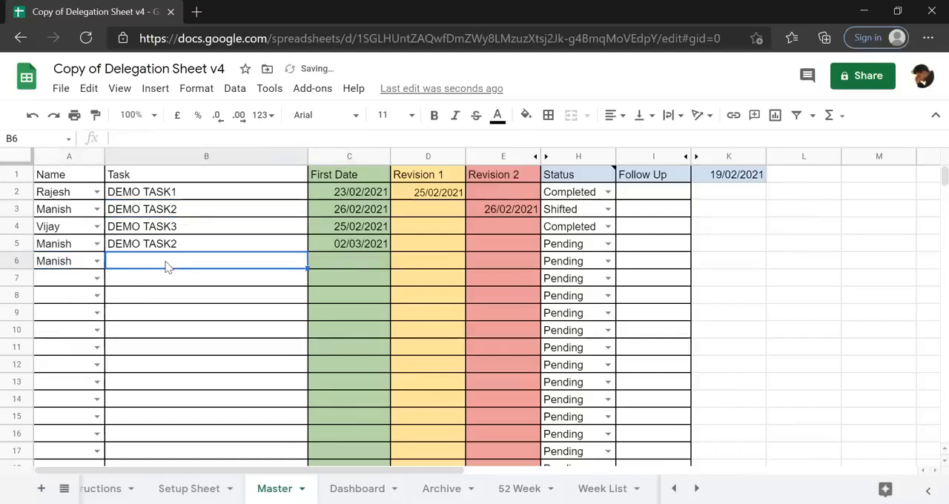
{"action": "key", "text": "ctrl+d"}
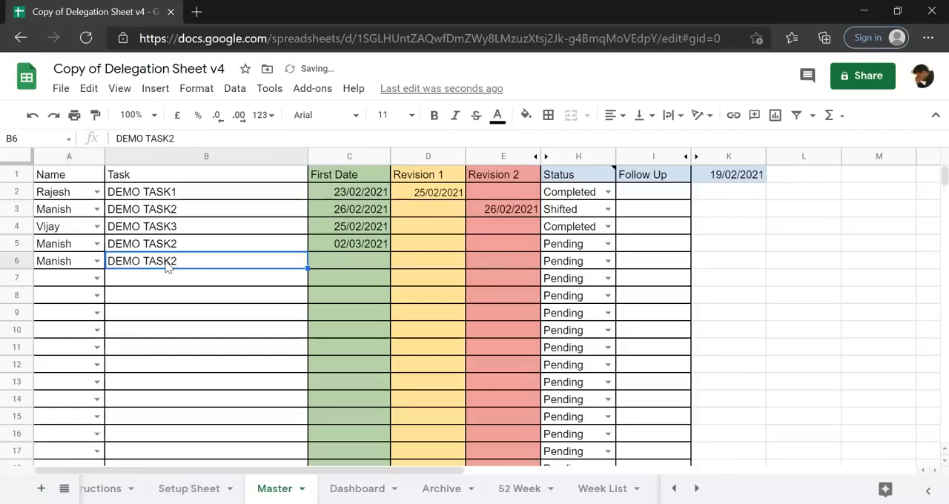
{"action": "left_click", "coordinate": [210, 138]}
{"action": "type", "text": "5"}
{"action": "key", "text": "Return"}
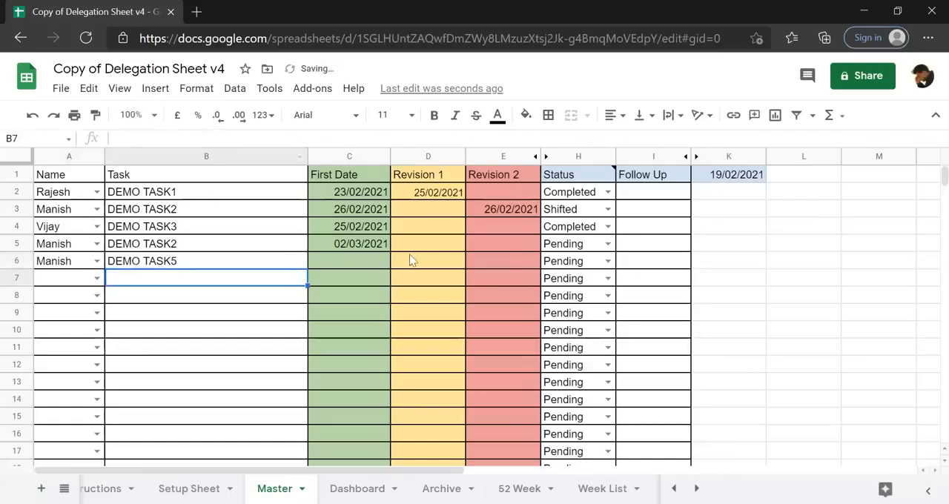
Set the First Date of DEMO TASK5 in C6 to 19/02/2021, and check its Follow Up cell I6.
{"action": "left_click", "coordinate": [362, 264]}
{"action": "type", "text": "19/02/2021"}
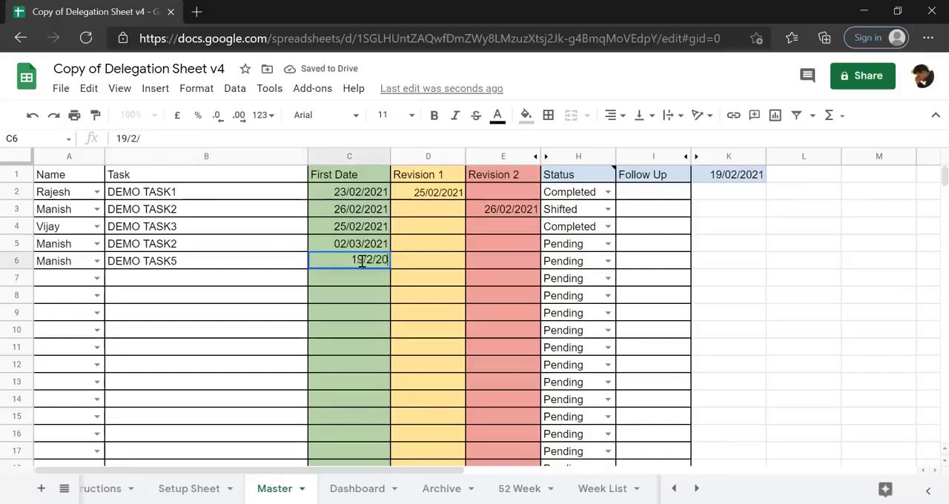
{"action": "left_click", "coordinate": [642, 271]}
{"action": "type", "text": "Today"}
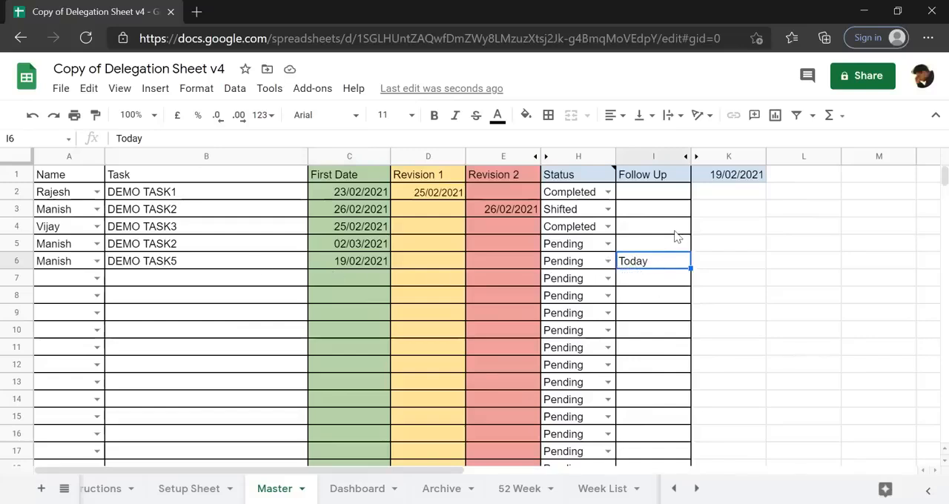
Add a filter to the whole Master sheet and restrict the Follow Up column to the value Today.
{"action": "left_click", "coordinate": [11, 164]}
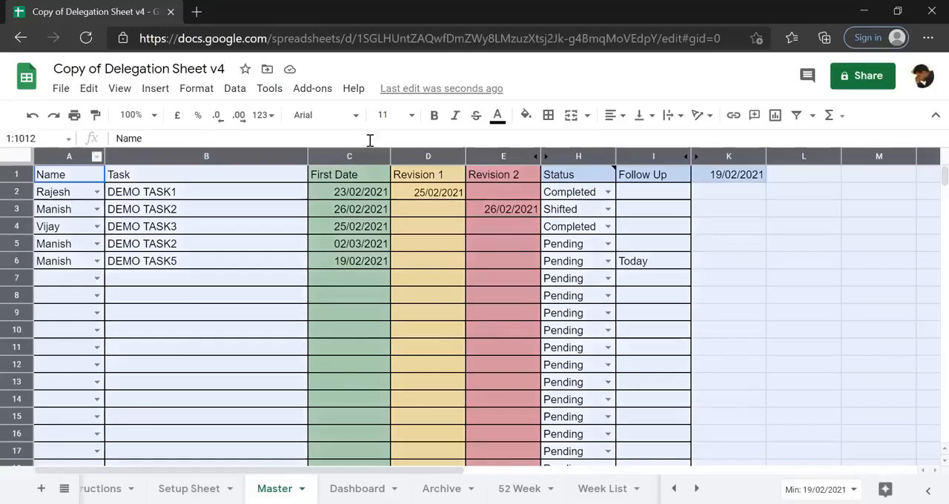
{"action": "left_click", "coordinate": [794, 114]}
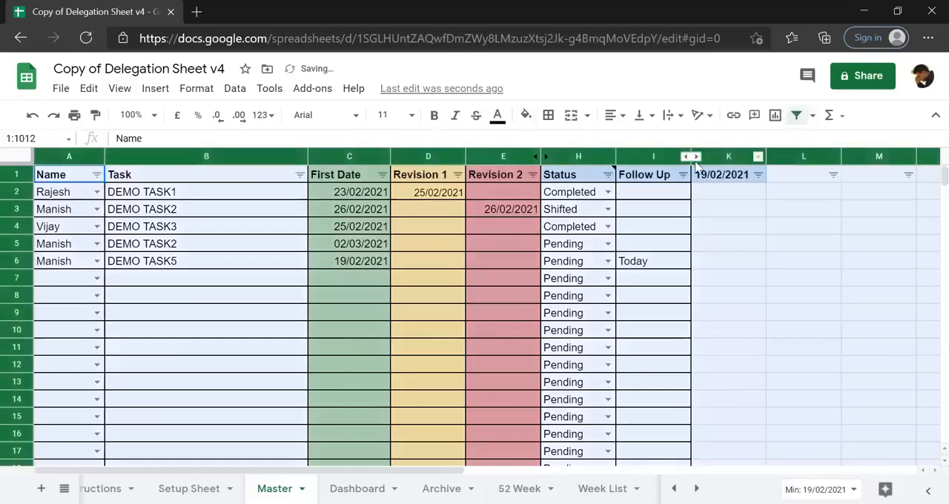
{"action": "left_click", "coordinate": [683, 174]}
{"action": "left_click", "coordinate": [519, 422]}
{"action": "scroll", "coordinate": [685, 393], "scroll_direction": "down", "scroll_amount": 1}
{"action": "scroll", "coordinate": [685, 393], "scroll_direction": "down", "scroll_amount": 2}
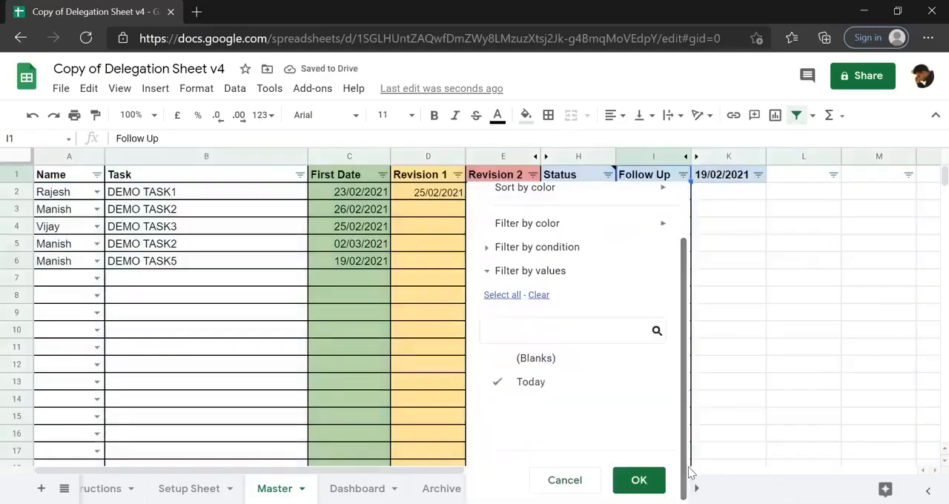
{"action": "left_click", "coordinate": [639, 480]}
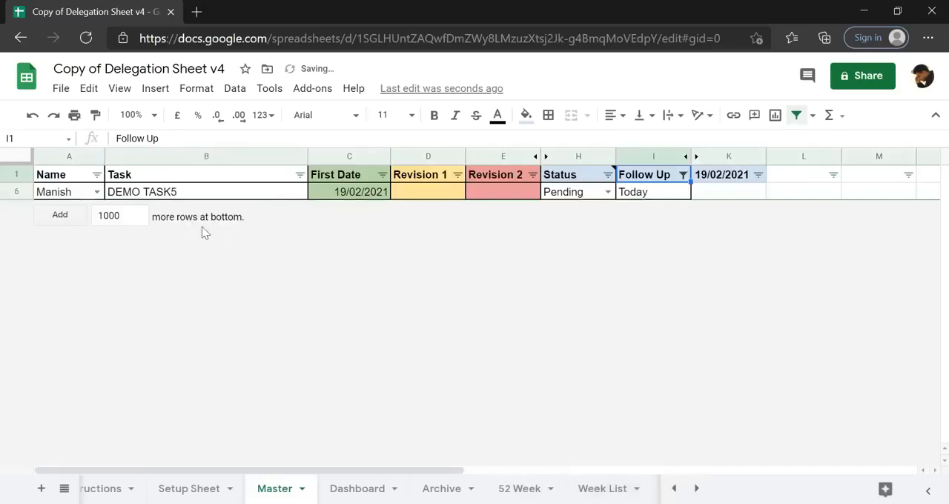
Review the Follow Up column's filter values, and remove the filter from the Master sheet.
{"action": "left_click", "coordinate": [681, 175]}
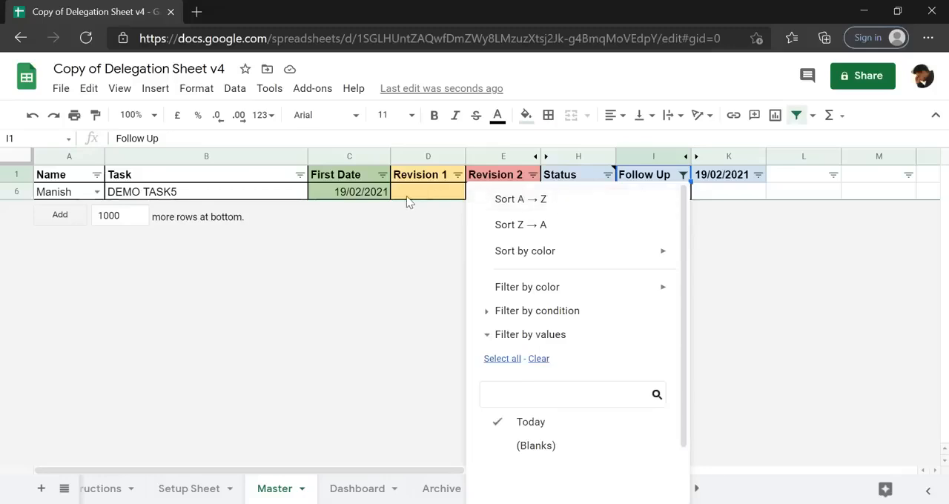
{"action": "left_click_drag", "start_coordinate": [682, 330], "coordinate": [684, 375]}
{"action": "left_click", "coordinate": [638, 480]}
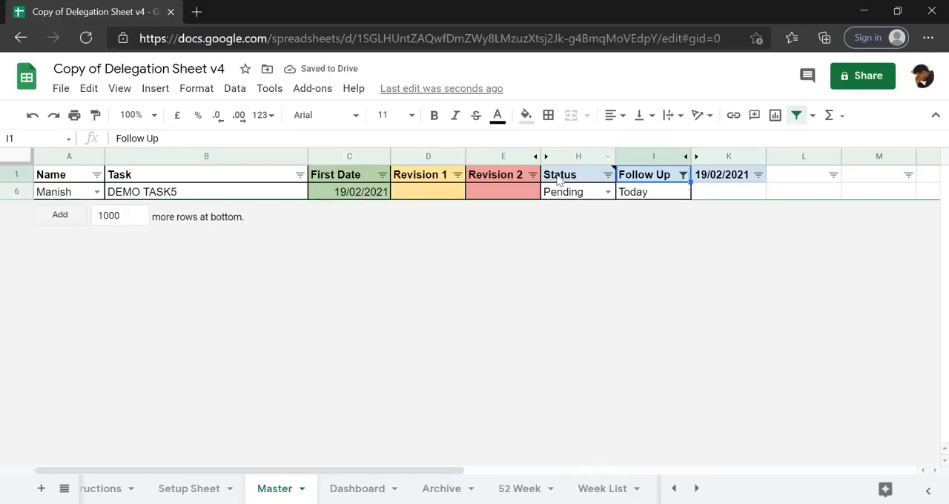
{"action": "left_click", "coordinate": [797, 115]}
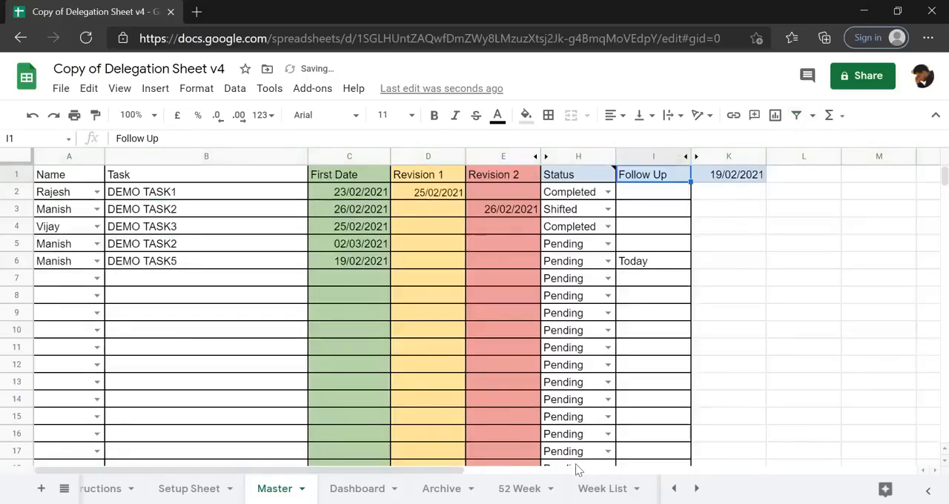